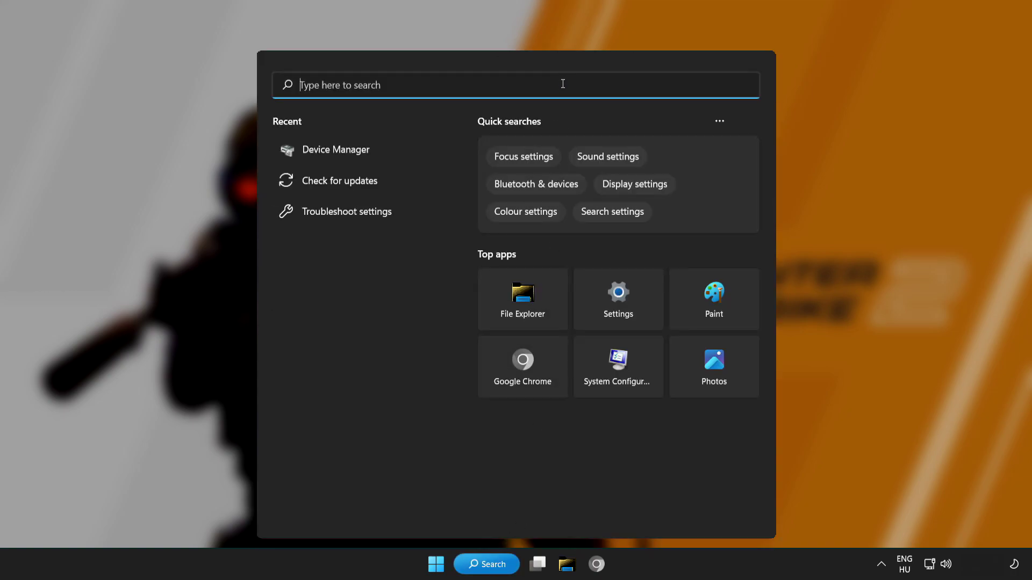
text(device)
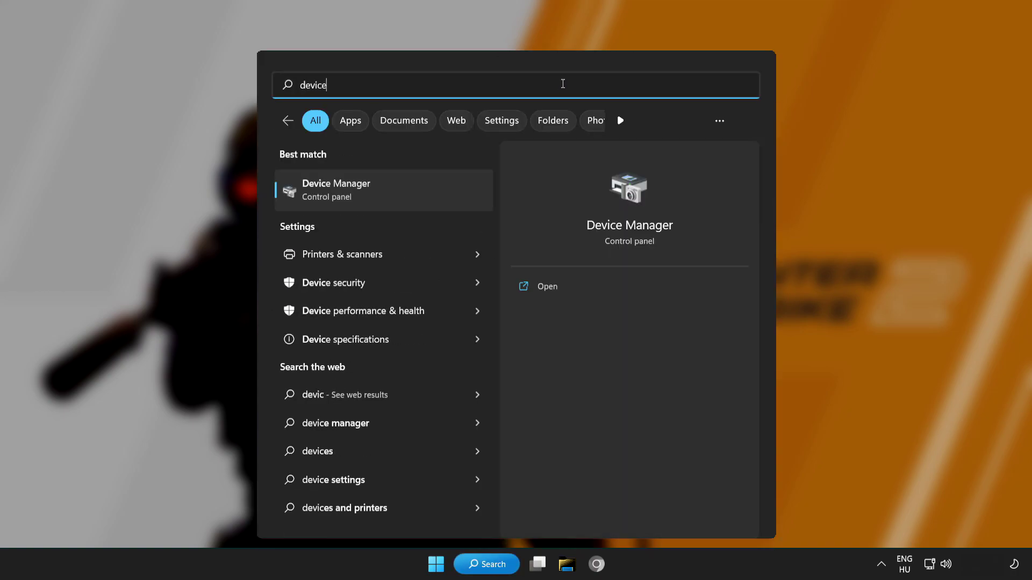
text( manager)
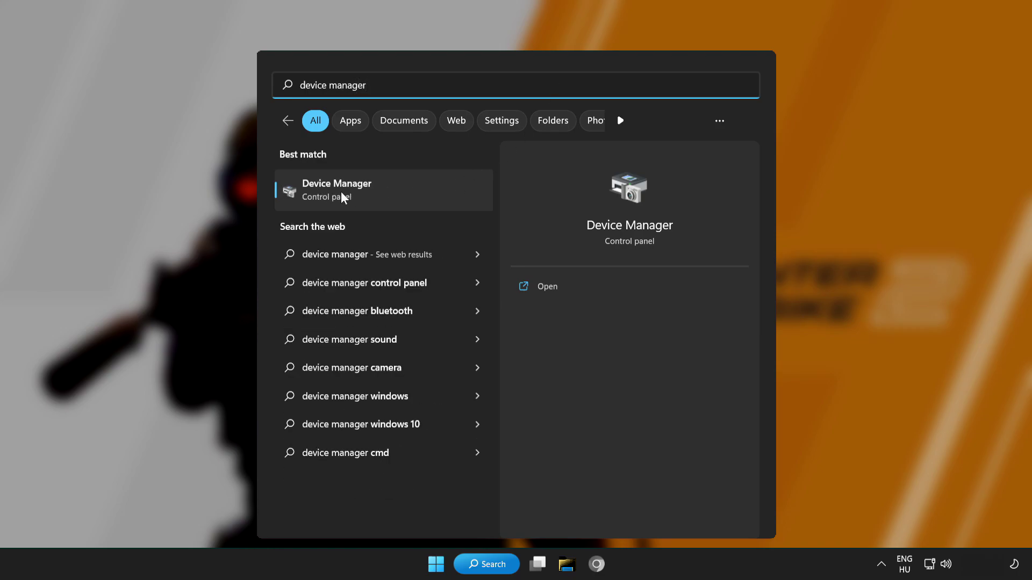
Step: Maximize Device Manager, expand Display adapters and bring up the VMware SVGA 3D adapter's context menu
click(429, 194)
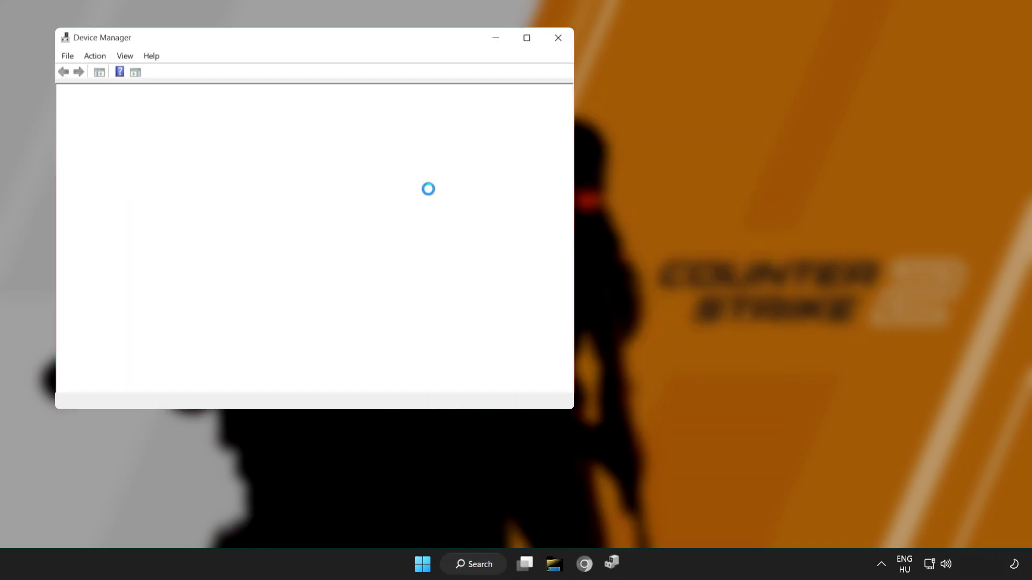
click(528, 39)
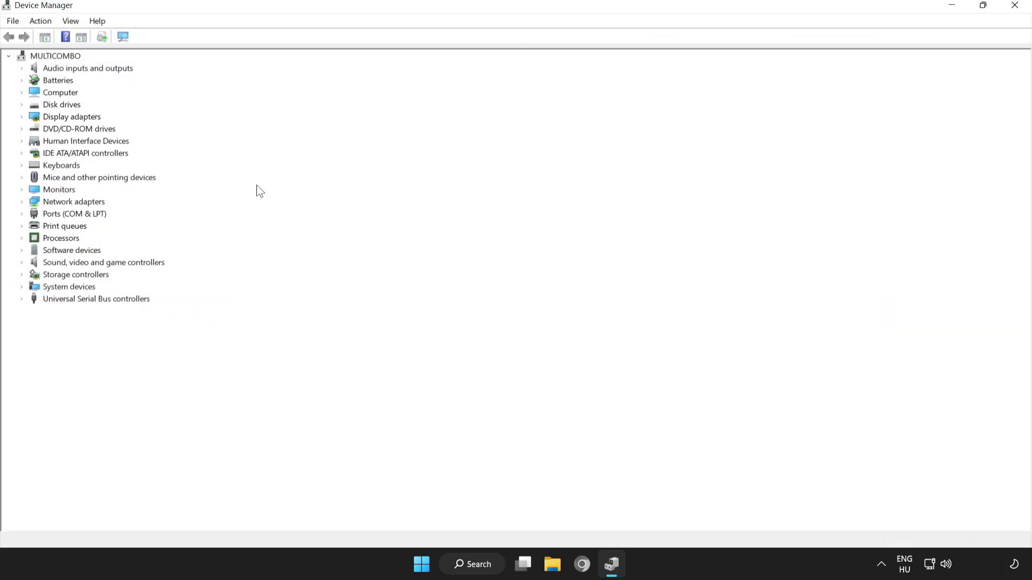
click(36, 116)
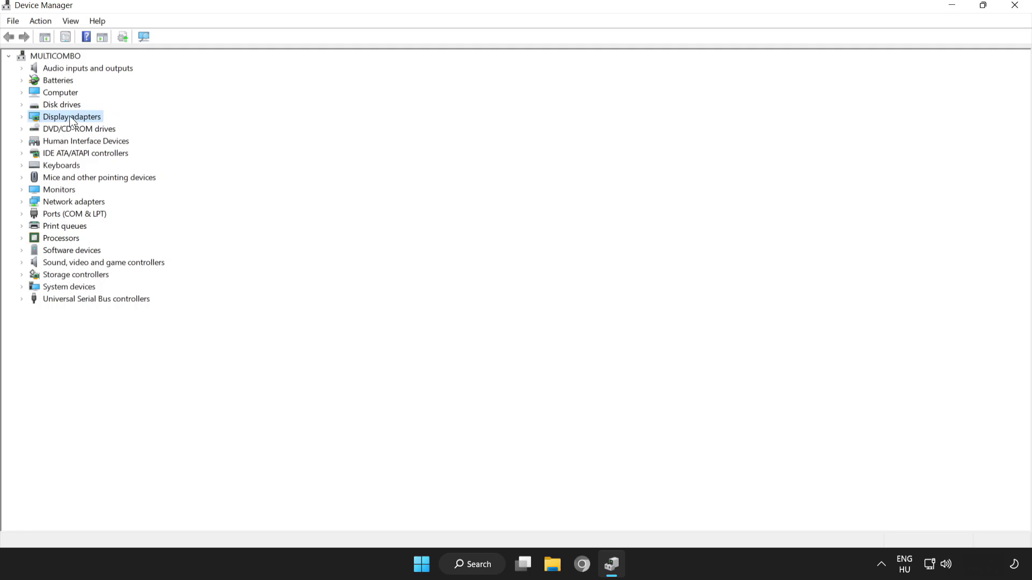
click(21, 118)
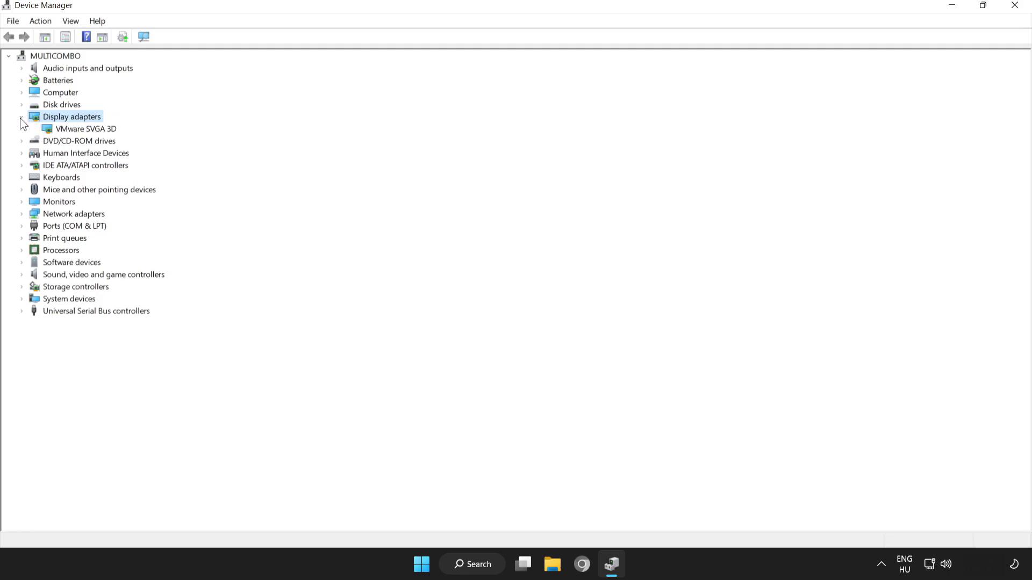
click(64, 134)
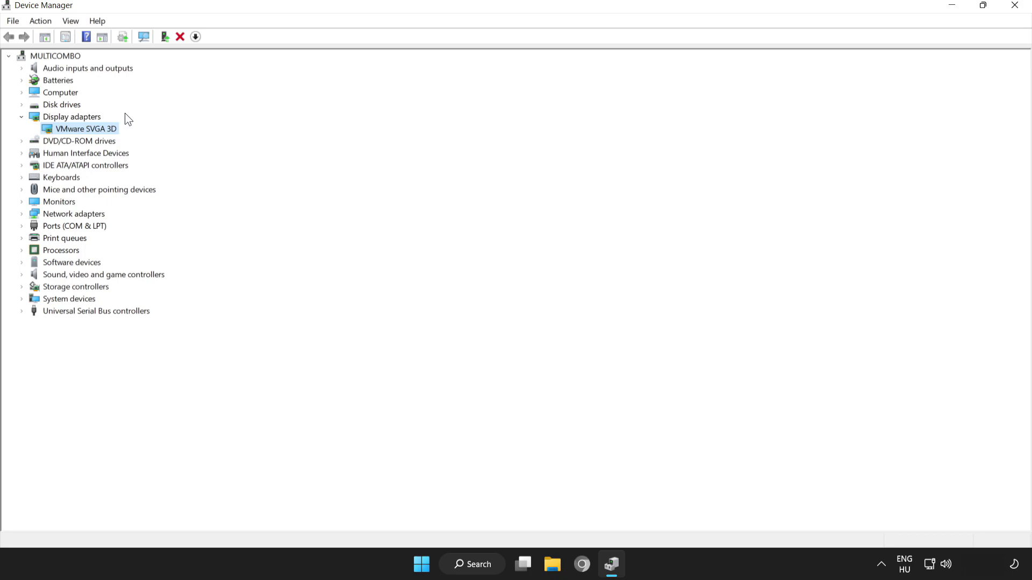
right_click(77, 129)
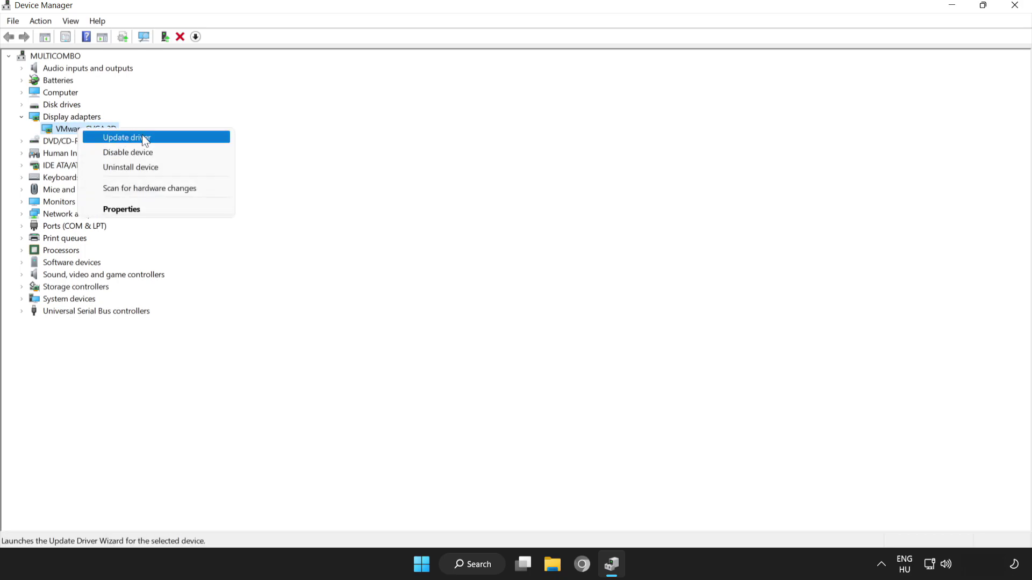
Step: Search automatically for a VMware SVGA 3D driver, accept the already-installed result, and close Device Manager
click(127, 136)
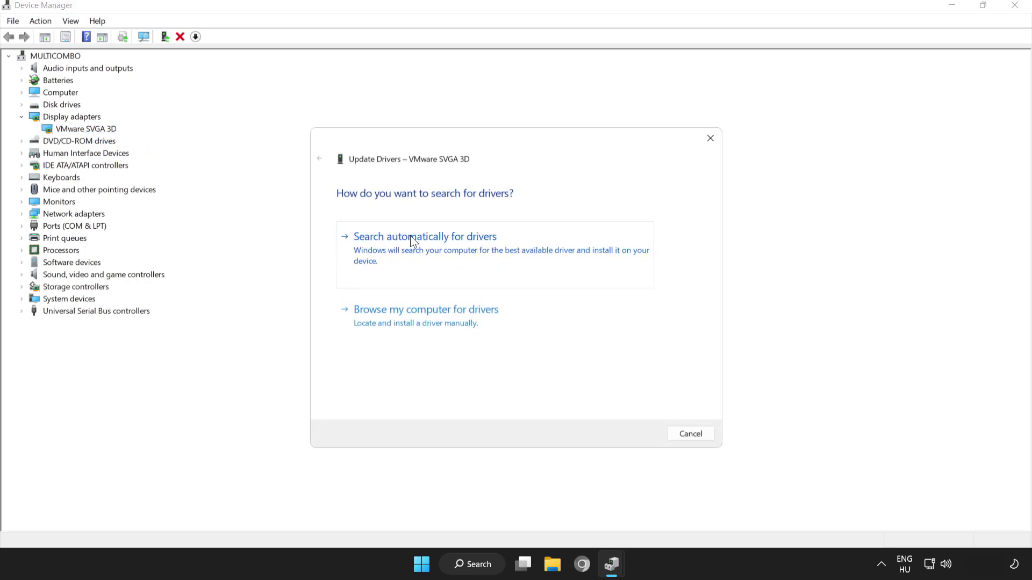
click(438, 244)
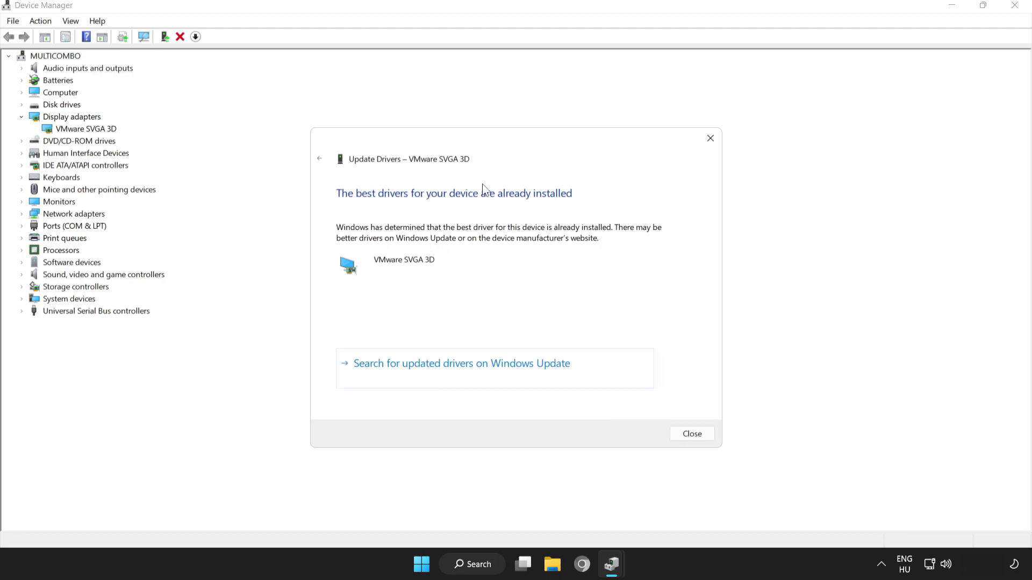
click(699, 435)
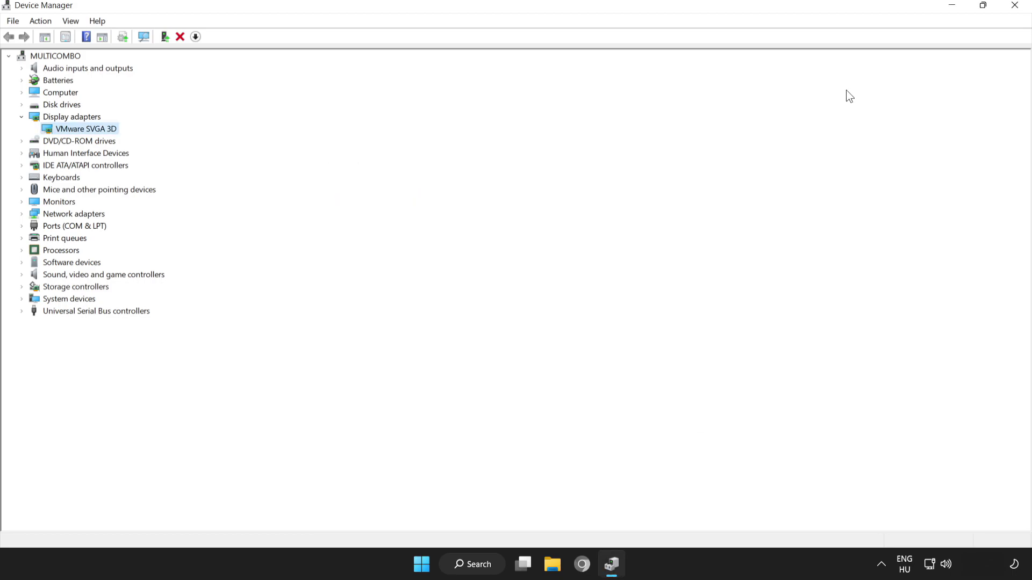
click(1016, 8)
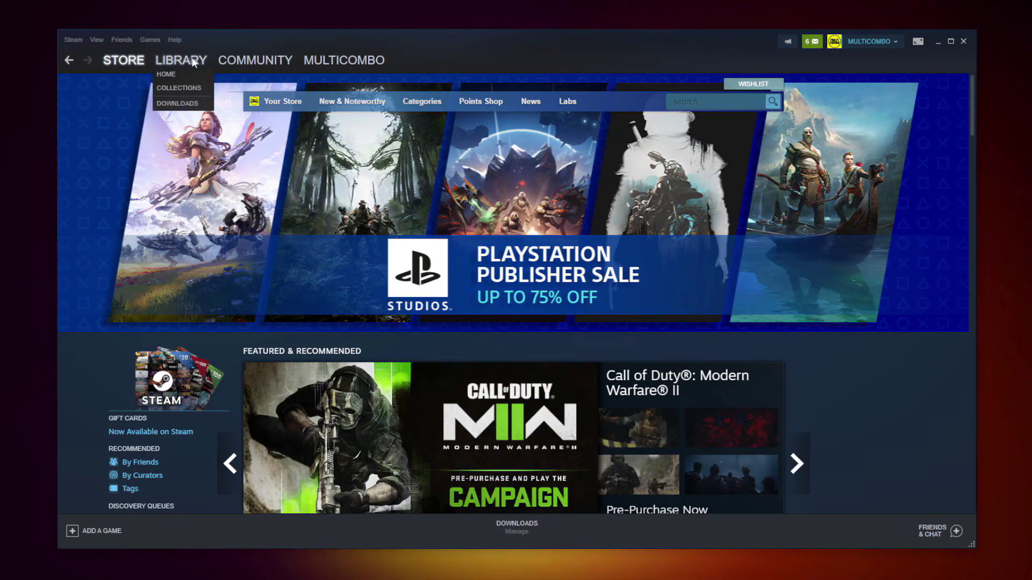
Step: Switch to the Steam Library and bring up Counter-Strike 2's context menu
click(177, 58)
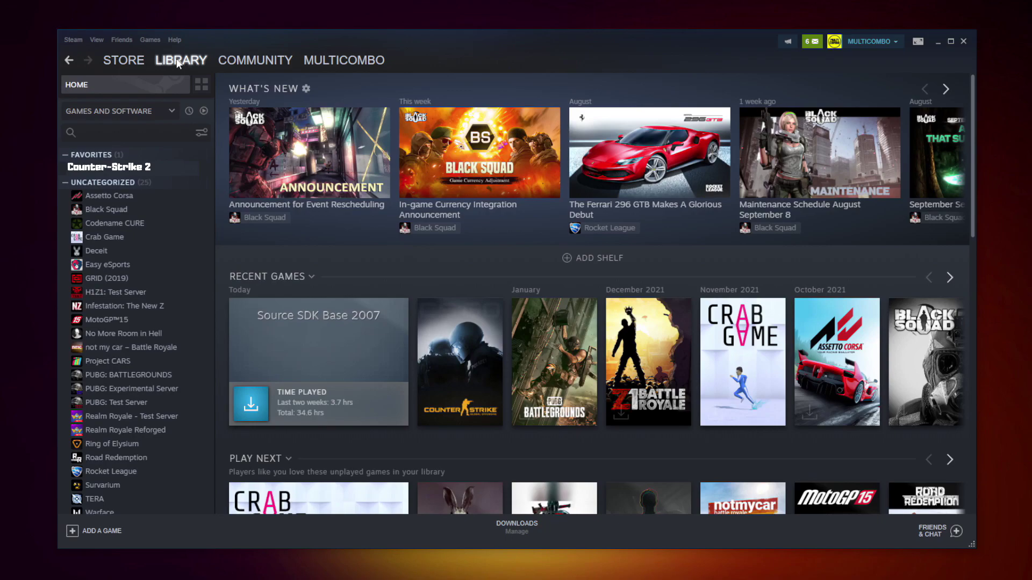
right_click(195, 174)
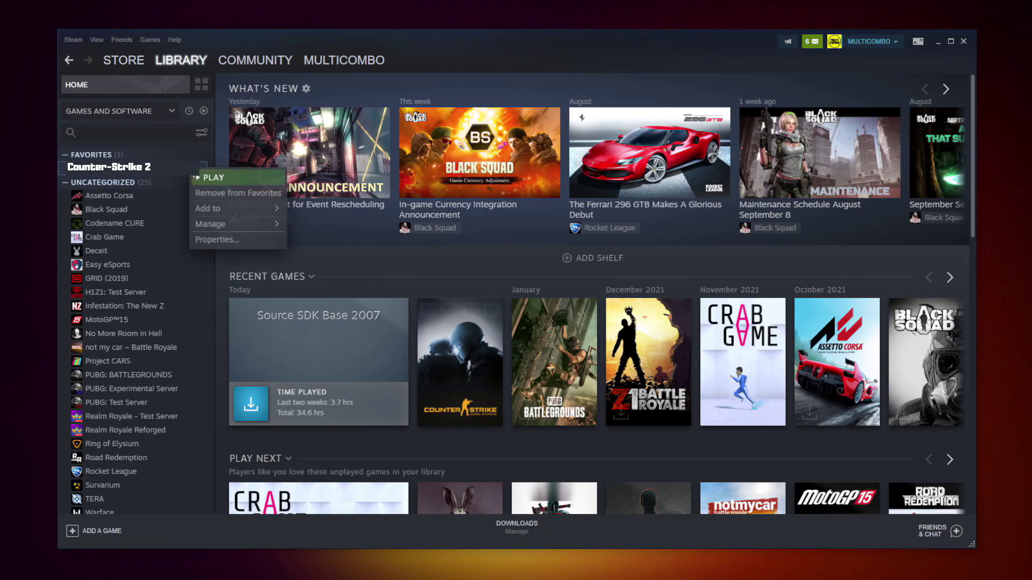
Step: Open Counter-Strike 2's properties and verify its local game files, validating all 3367
click(230, 239)
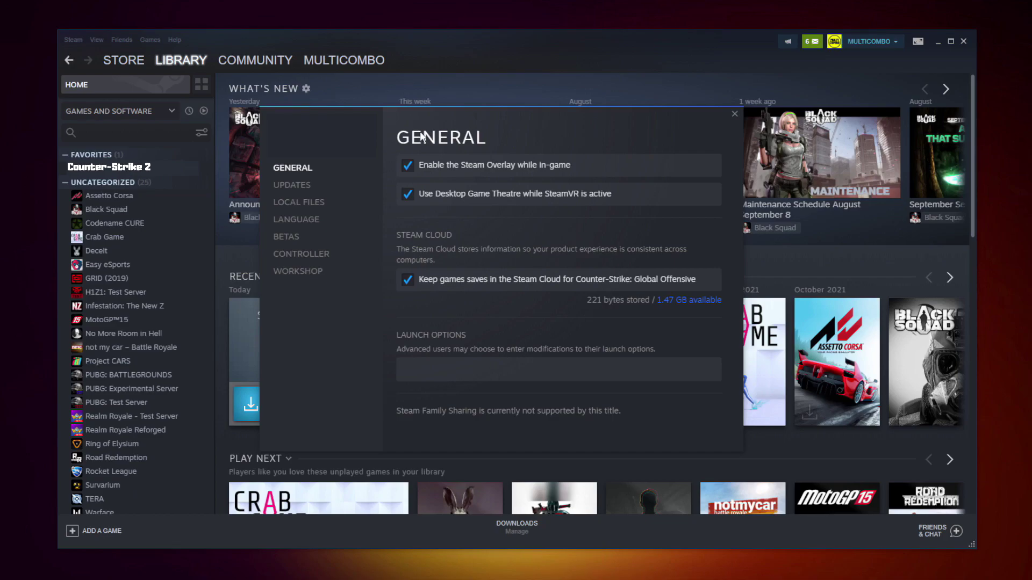
click(303, 208)
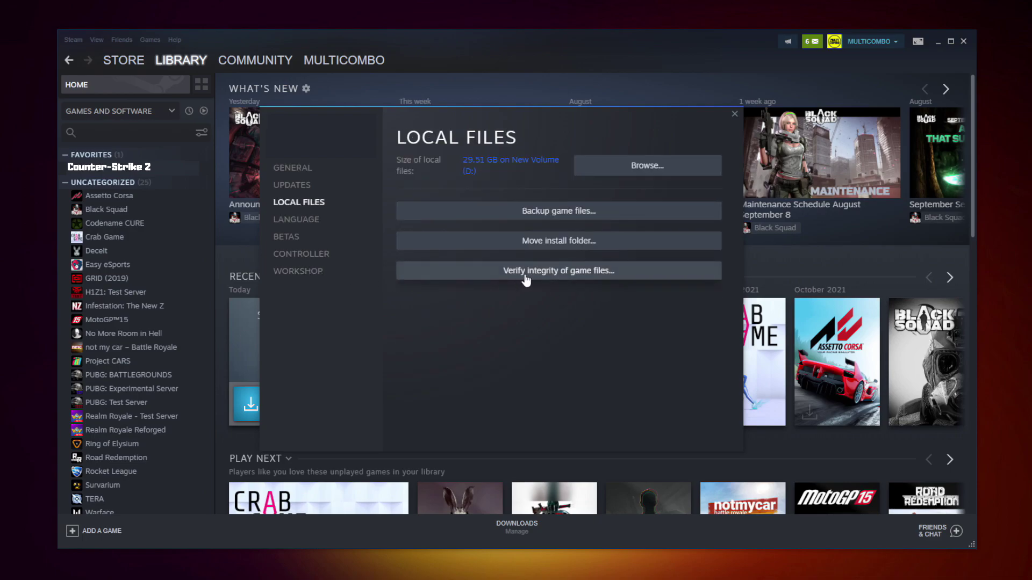
click(563, 278)
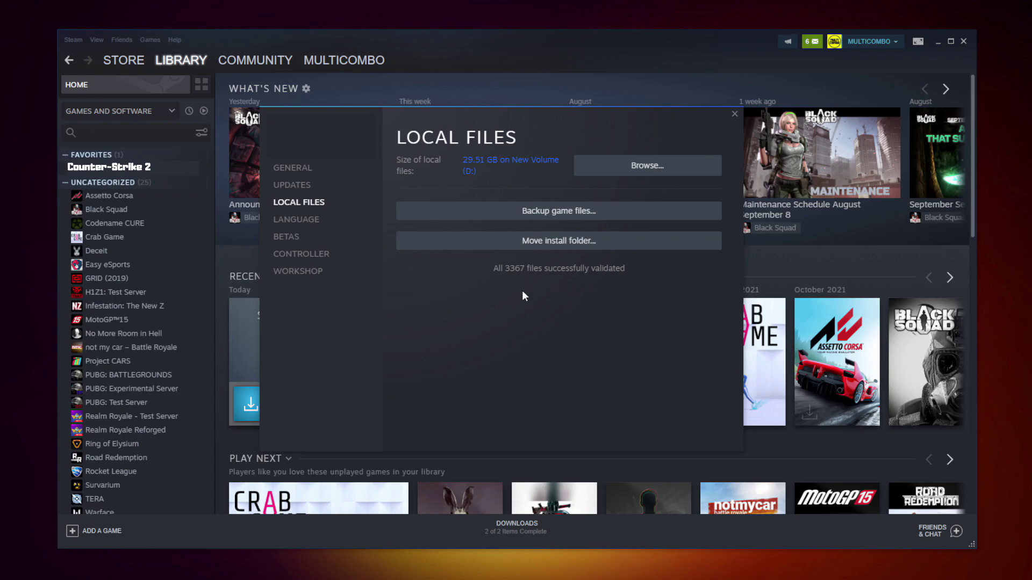
Step: Browse to Counter-Strike 2's install folder and bring up the context menu for cs2.exe
click(666, 172)
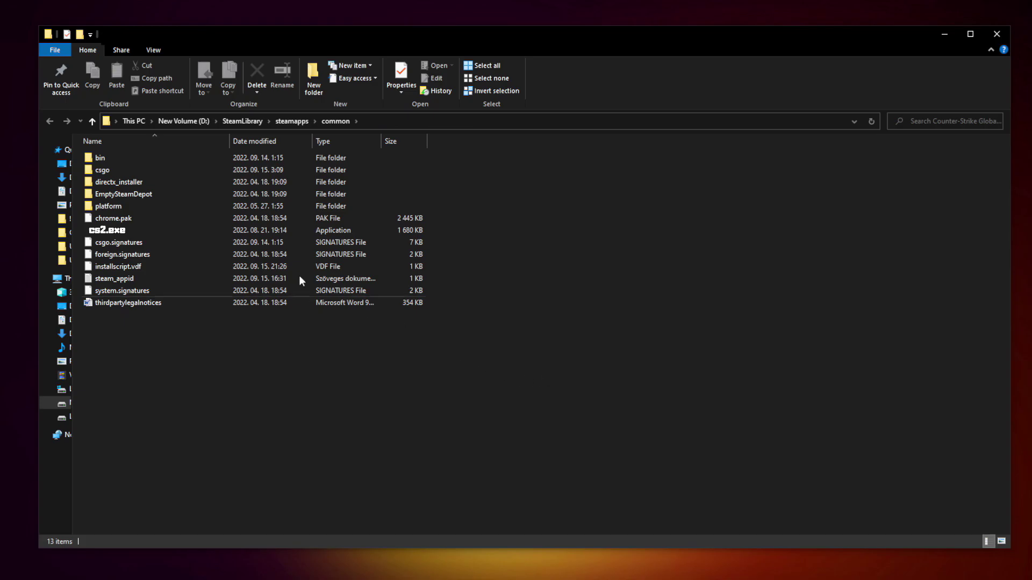
click(197, 230)
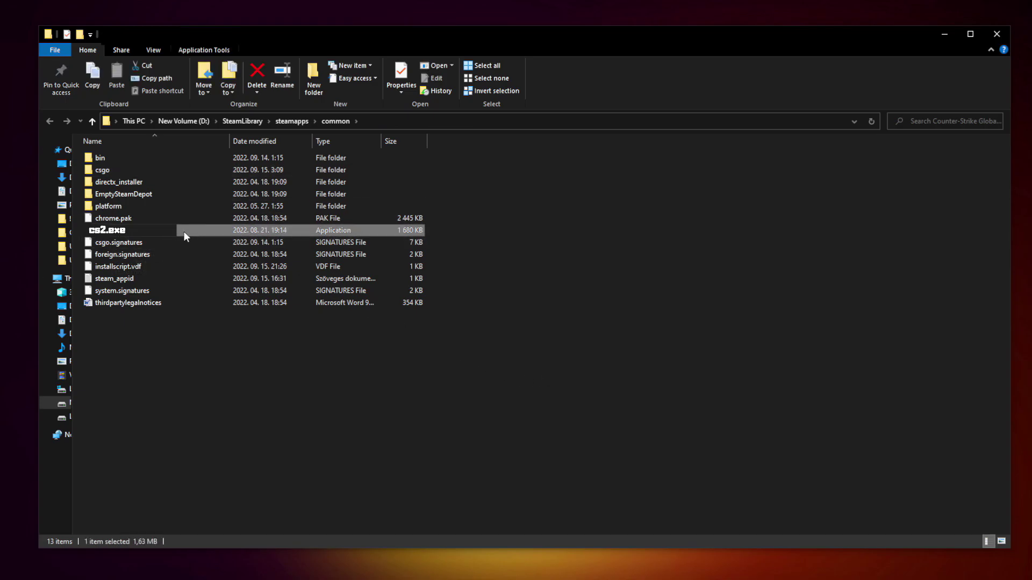
right_click(207, 235)
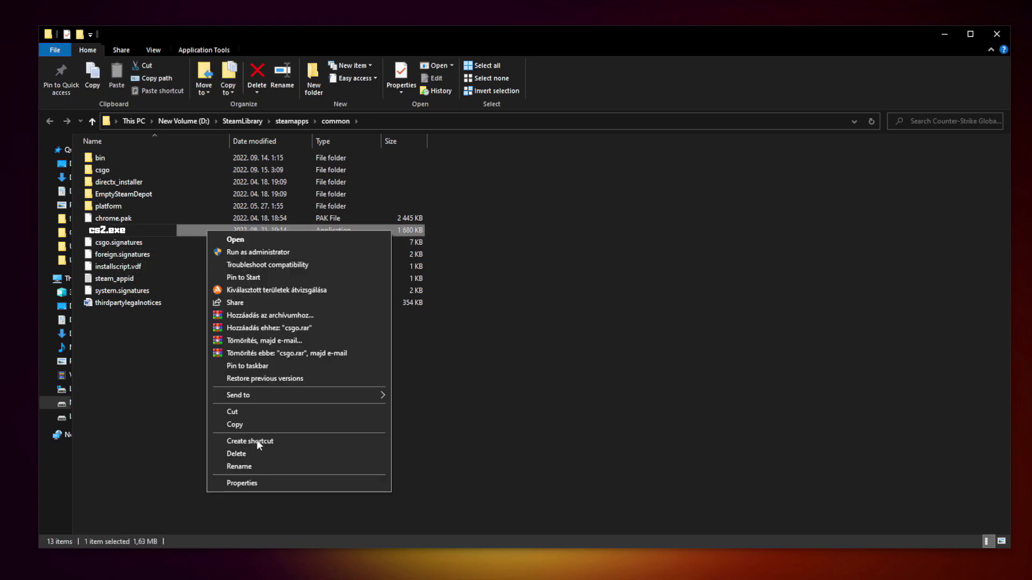
Step: Apply Windows 8 compatibility mode, run-as-administrator and disabled fullscreen optimizations to cs2.exe
click(298, 480)
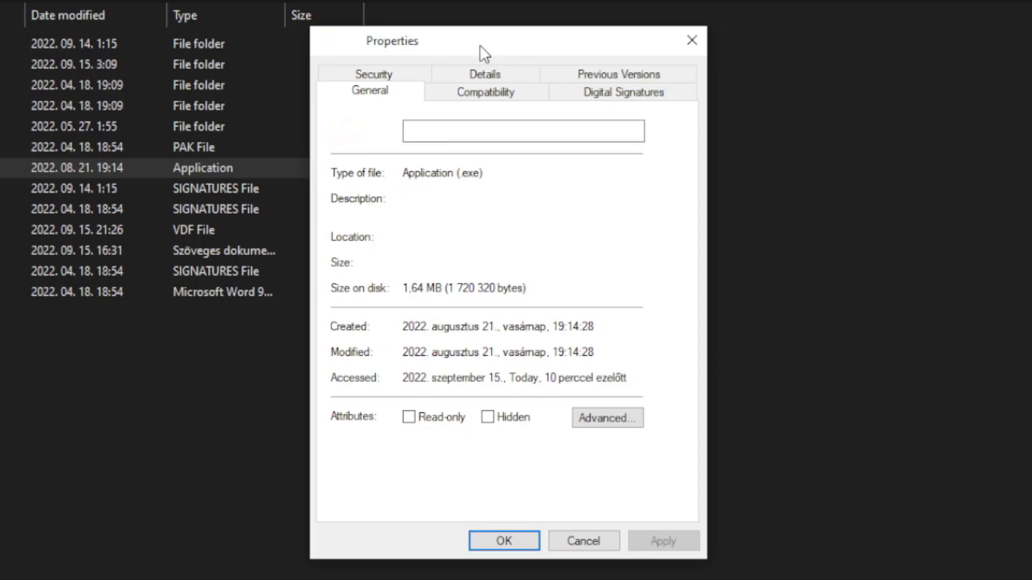
click(493, 100)
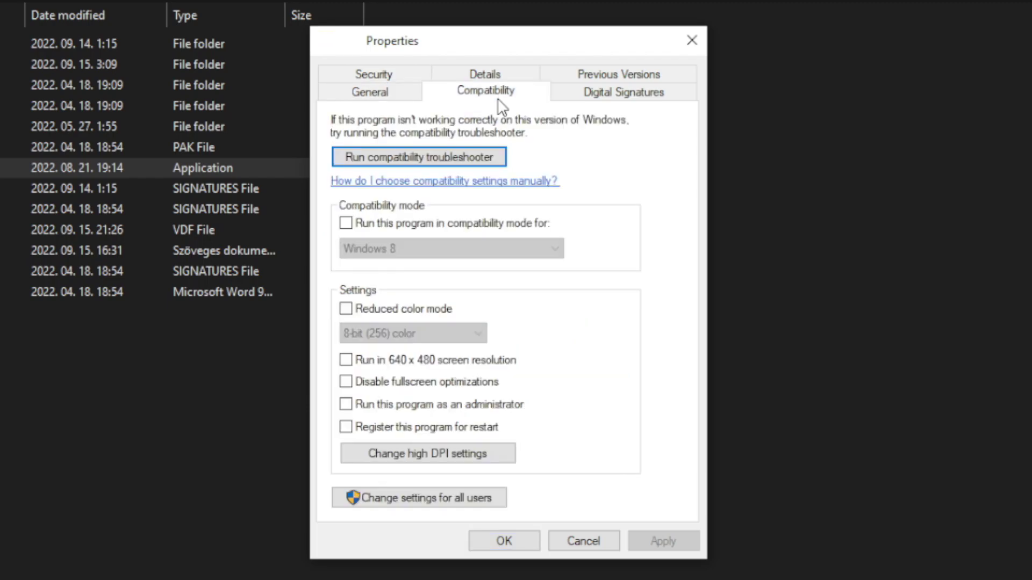
click(346, 227)
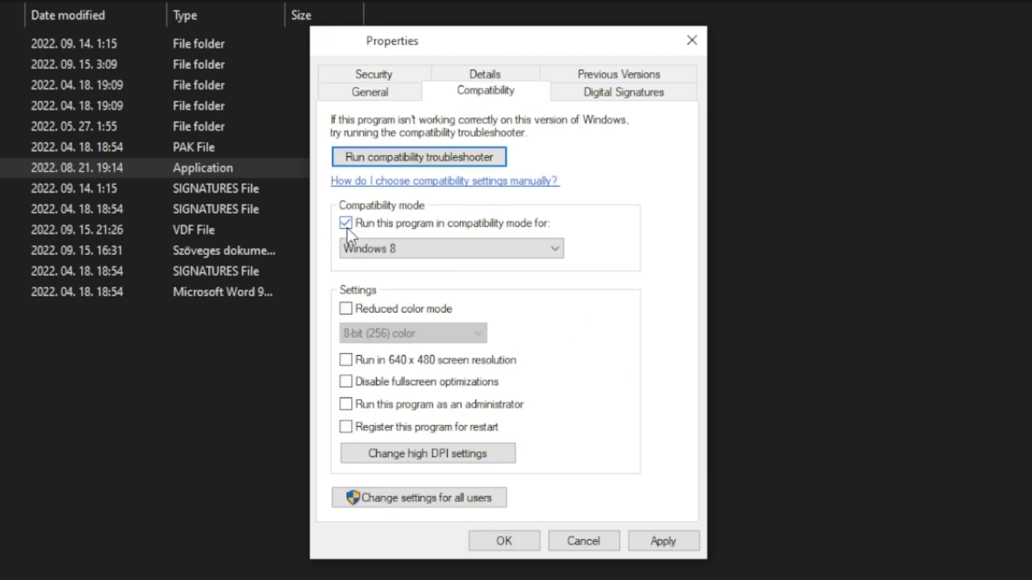
click(399, 242)
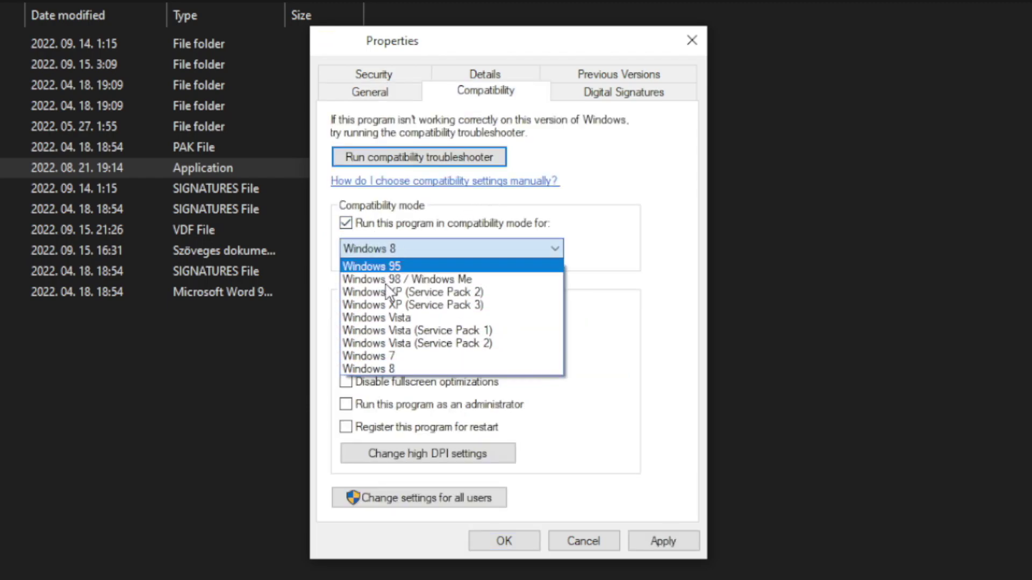
click(397, 369)
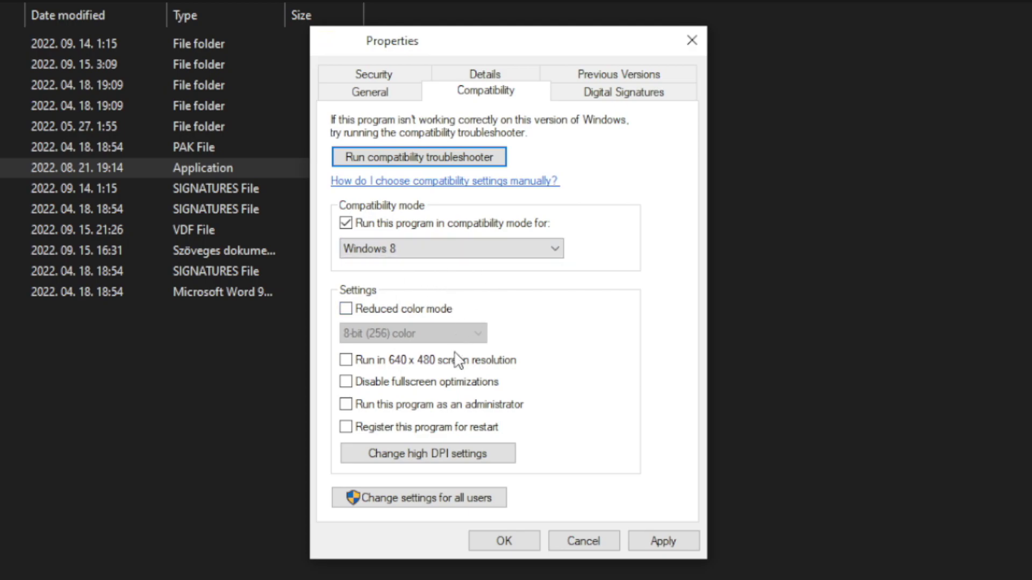
click(418, 387)
click(498, 407)
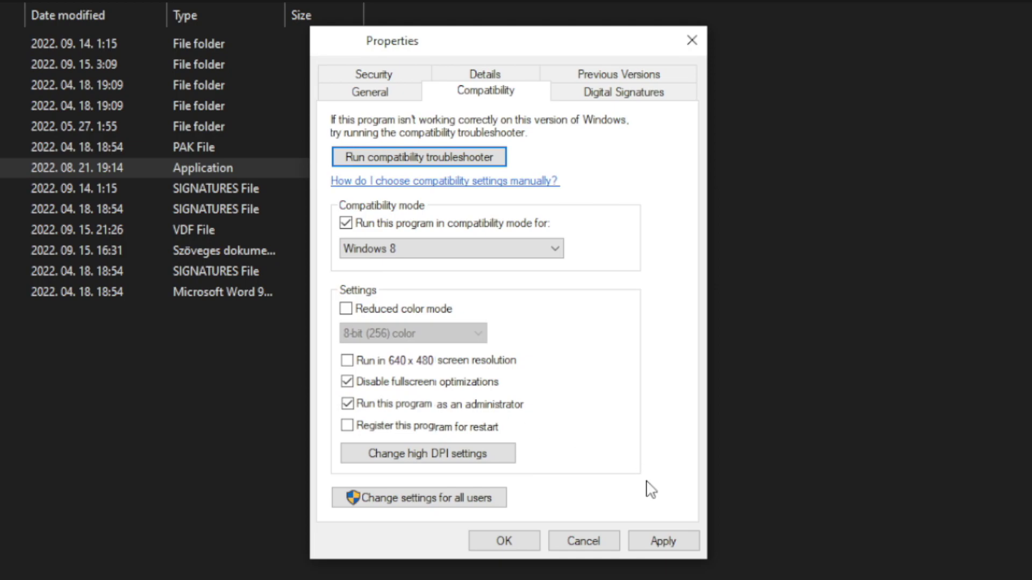
click(671, 540)
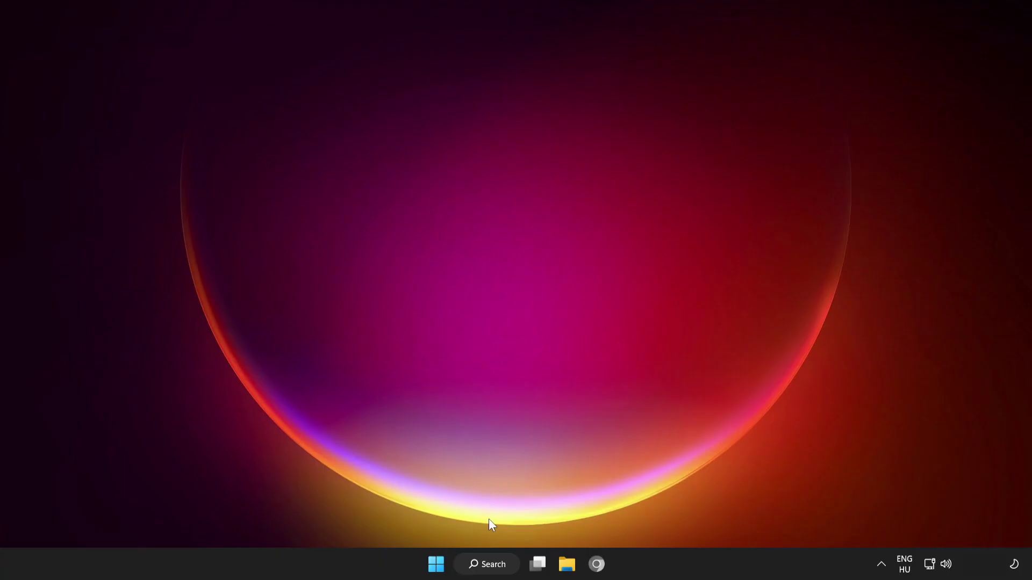
Step: Search Windows for 'update' and open Windows Update from the results
click(482, 566)
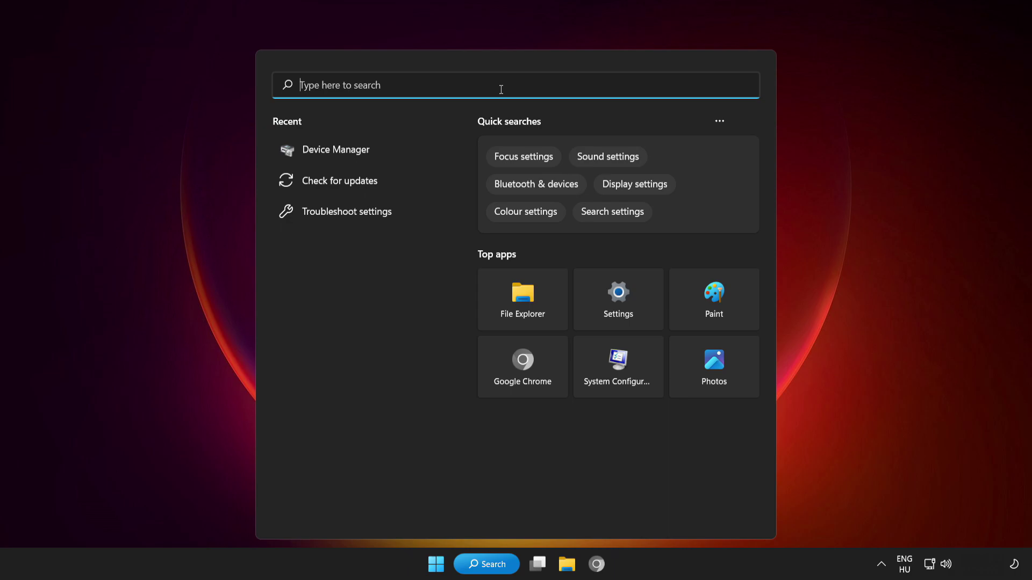
text(update)
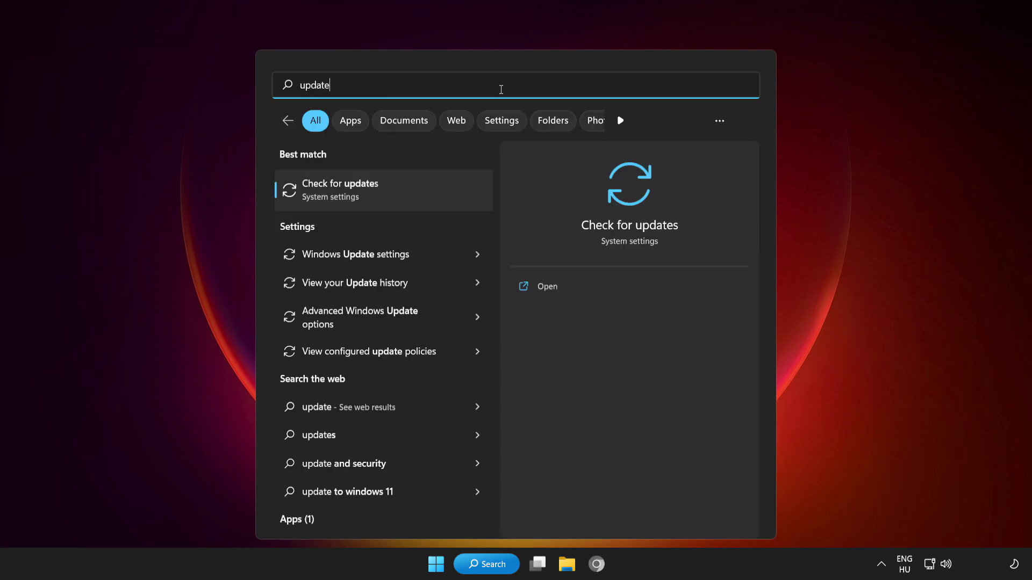
click(406, 187)
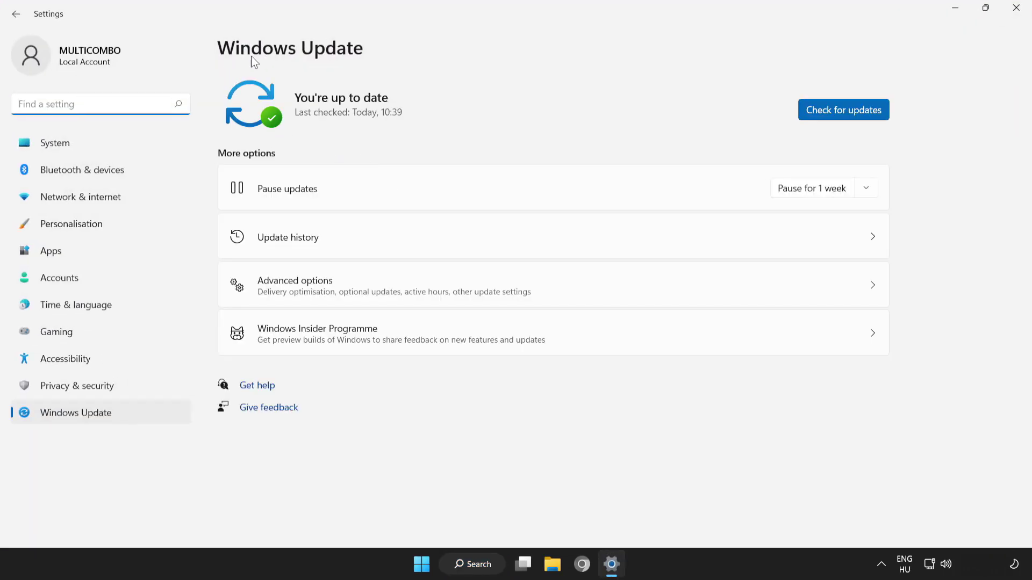
Step: Check for updates, confirm the PC is up to date, close Settings, and open the Start quick menu
click(846, 112)
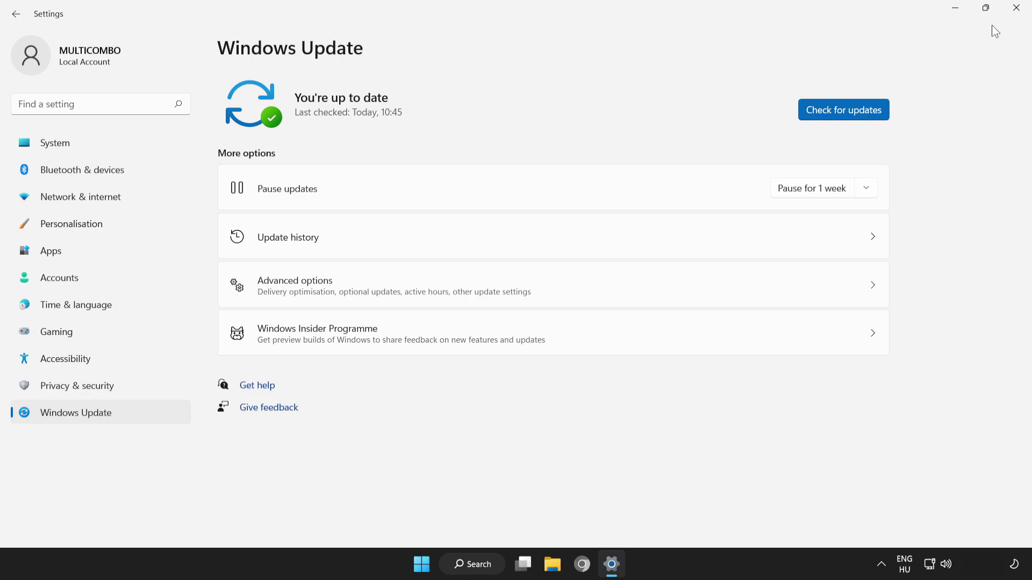
click(1015, 11)
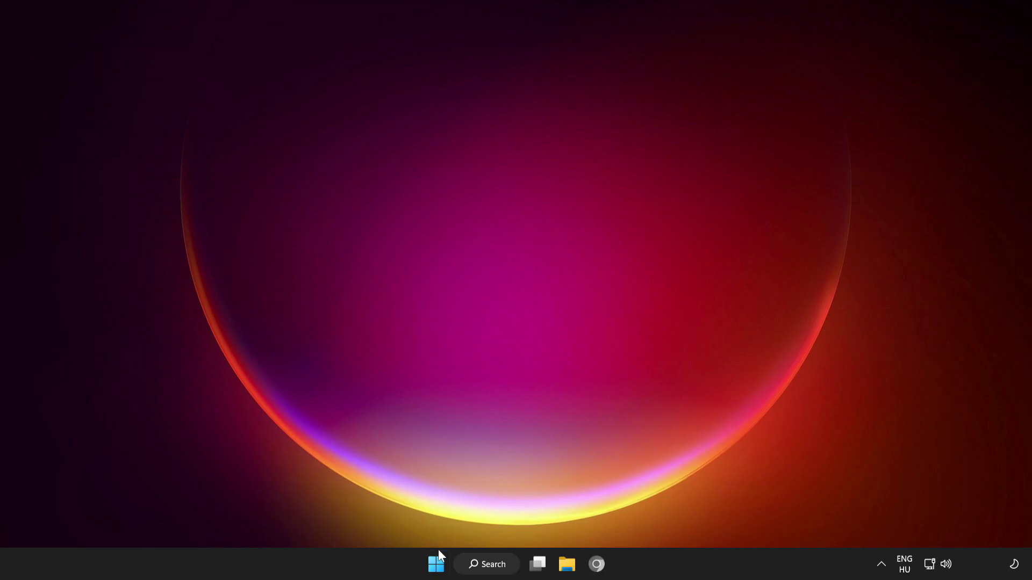
right_click(436, 567)
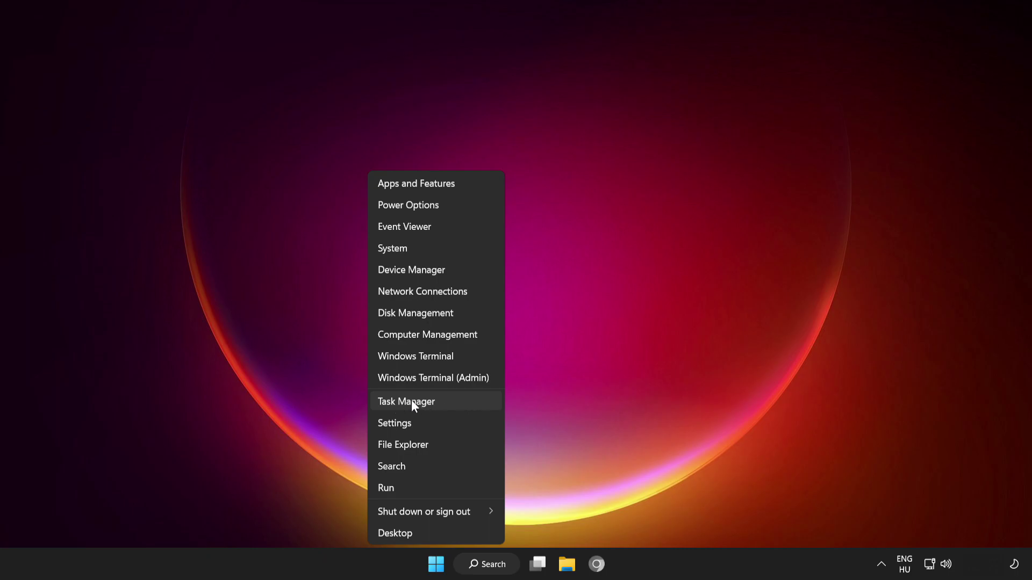
Step: Disable Cortana, Microsoft Edge, Phone Link and Terminal on Task Manager's Startup tab
click(469, 403)
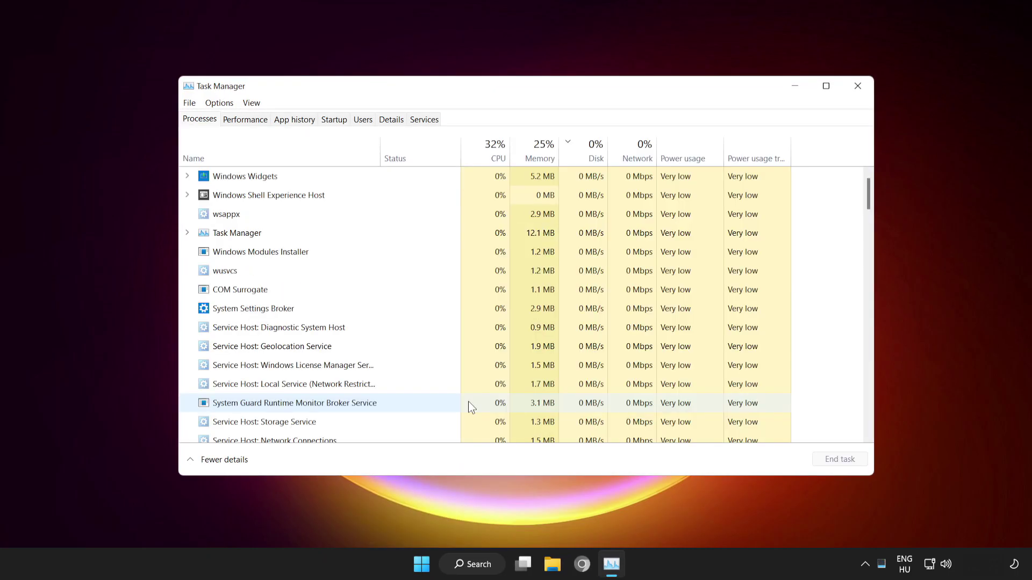
click(332, 123)
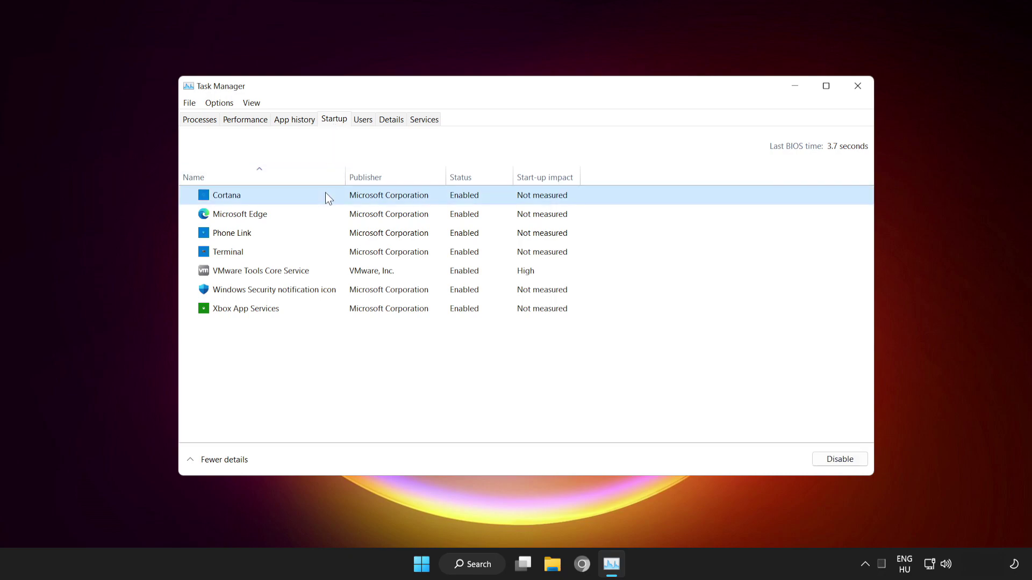
click(841, 460)
click(302, 216)
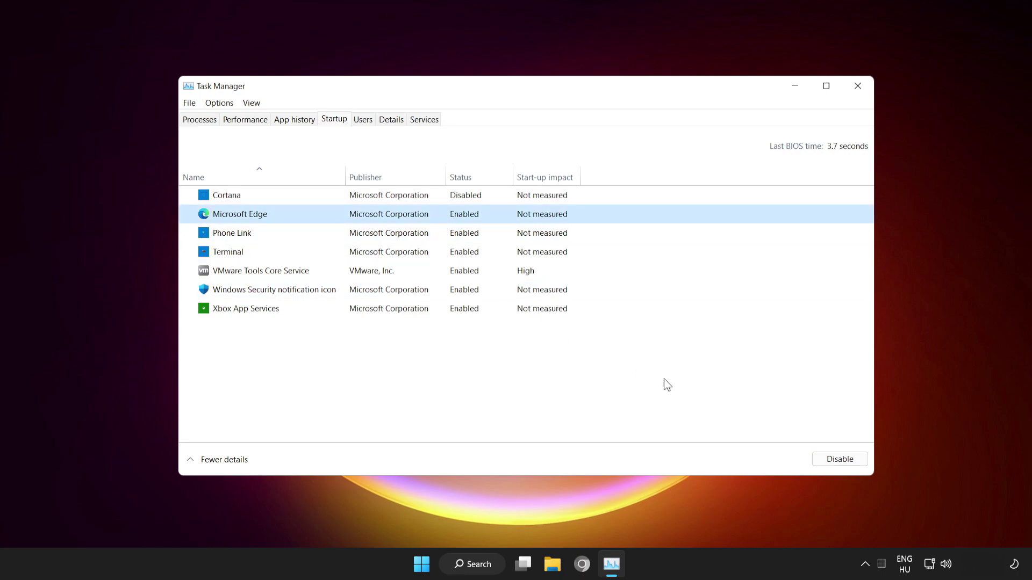
click(844, 463)
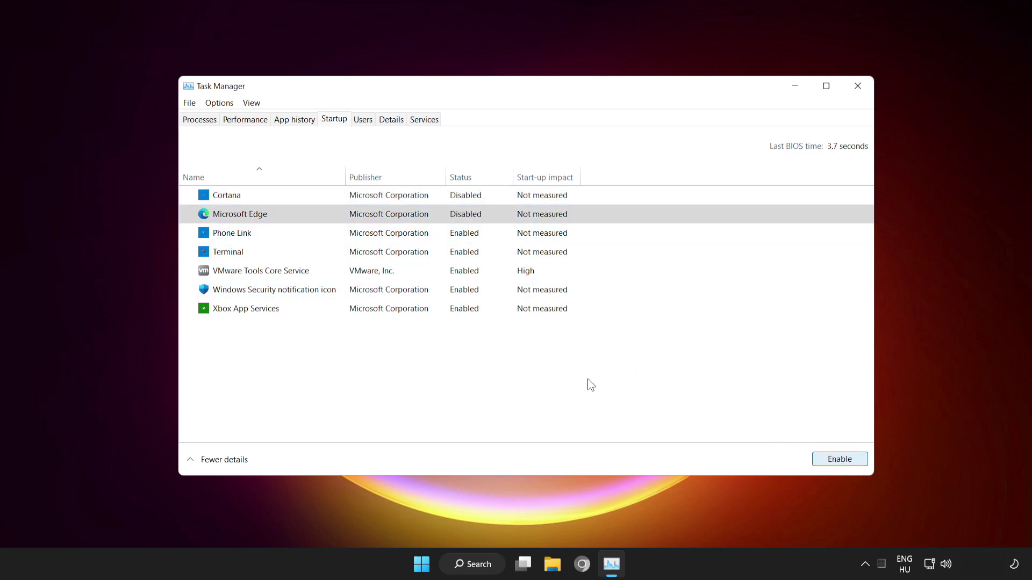
click(281, 235)
click(835, 458)
click(306, 255)
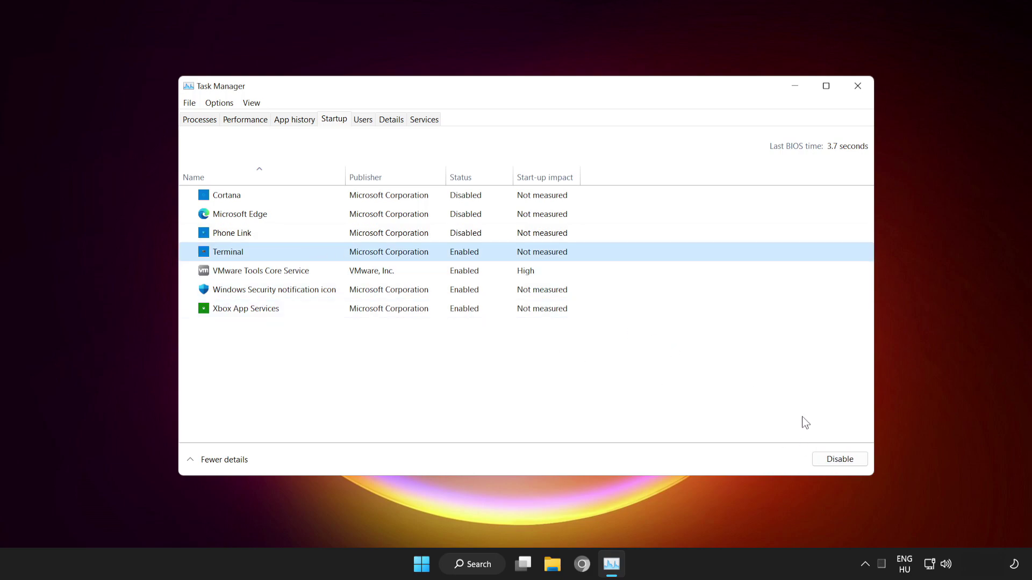
click(844, 458)
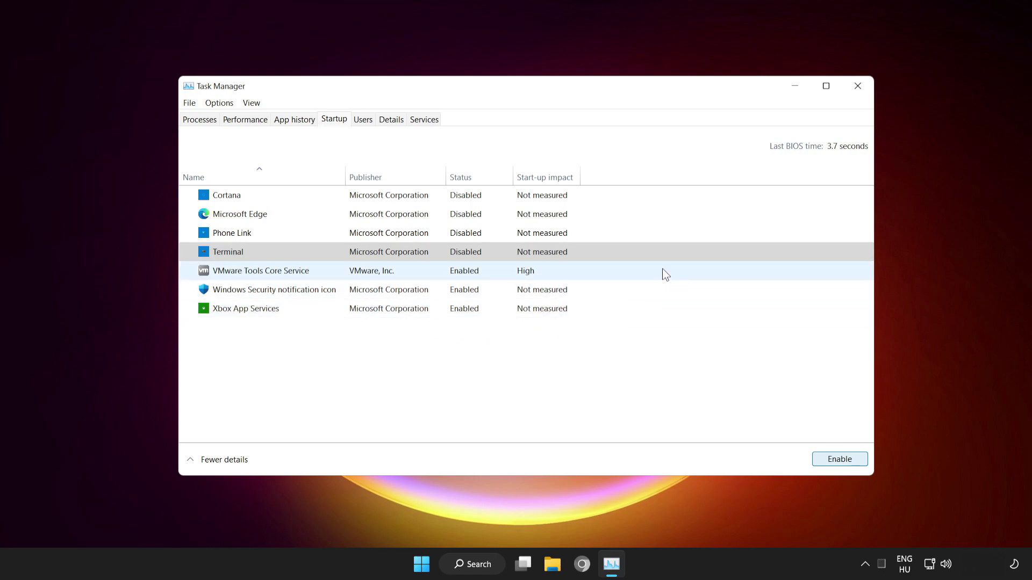
click(857, 89)
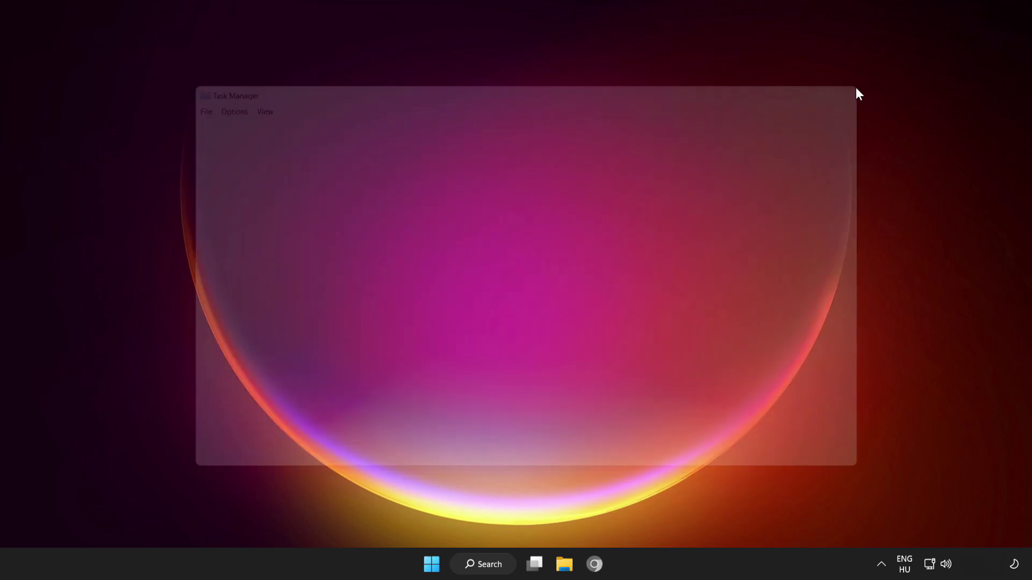
click(437, 564)
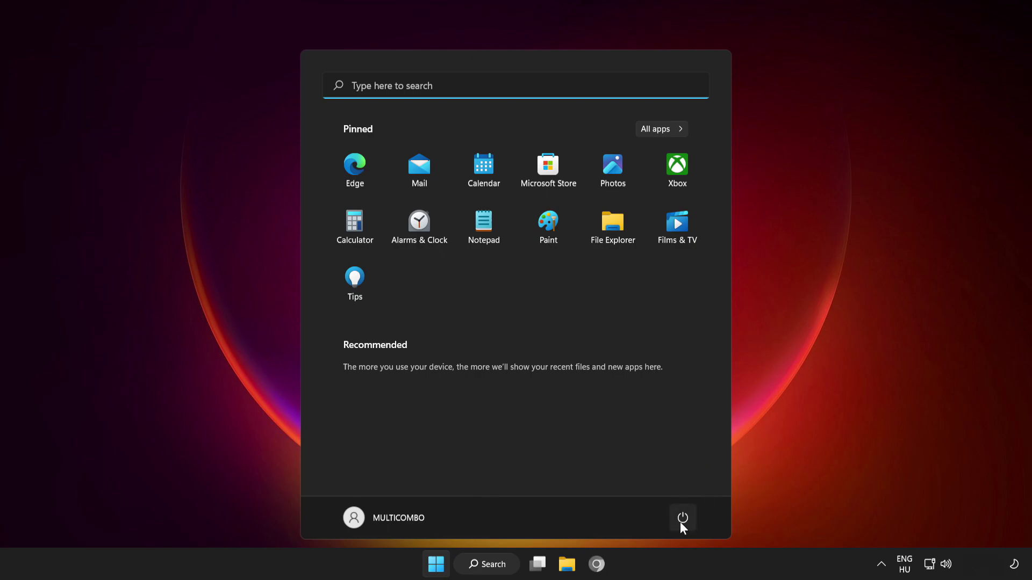
click(681, 523)
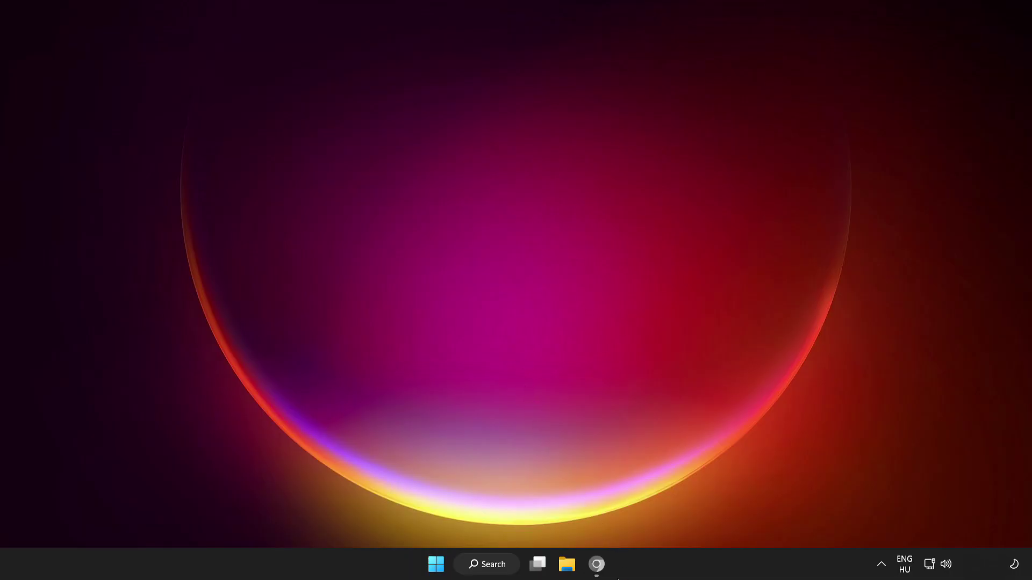
Step: Return to the DirectX page in Chrome and download the web installer, dxwebsetup.exe
click(596, 568)
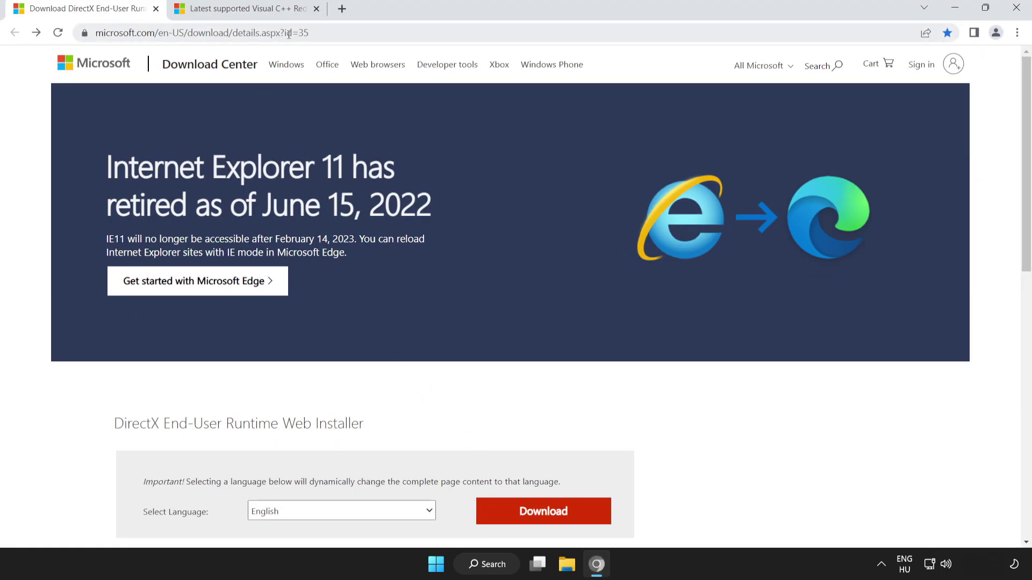
click(426, 31)
click(425, 32)
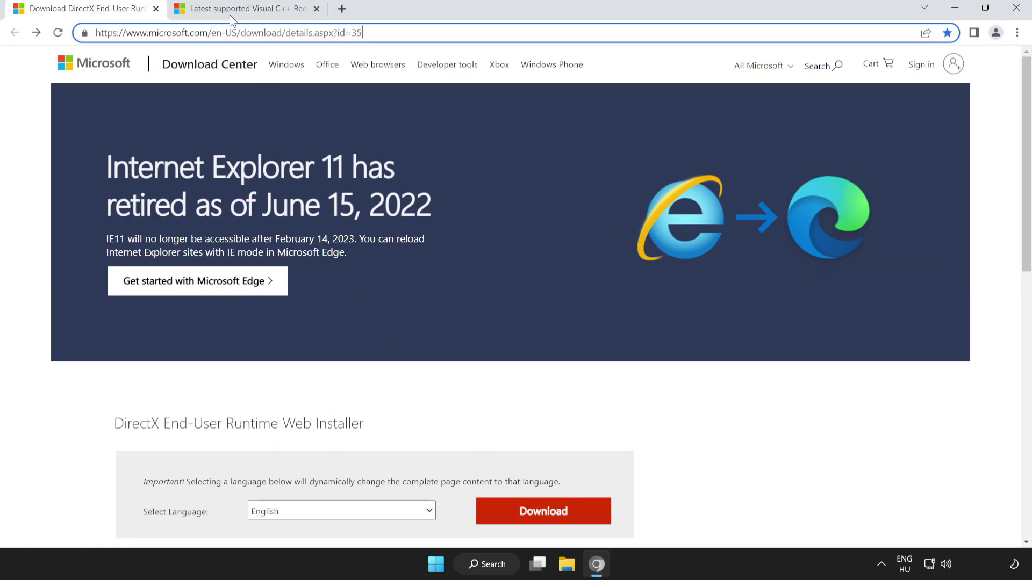
click(42, 174)
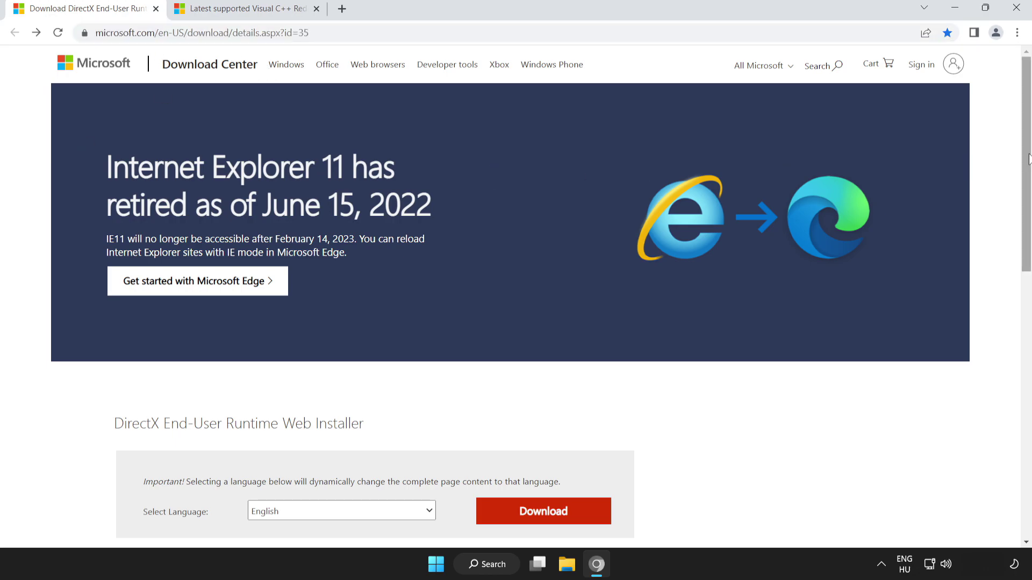
drag(1029, 158, 1024, 236)
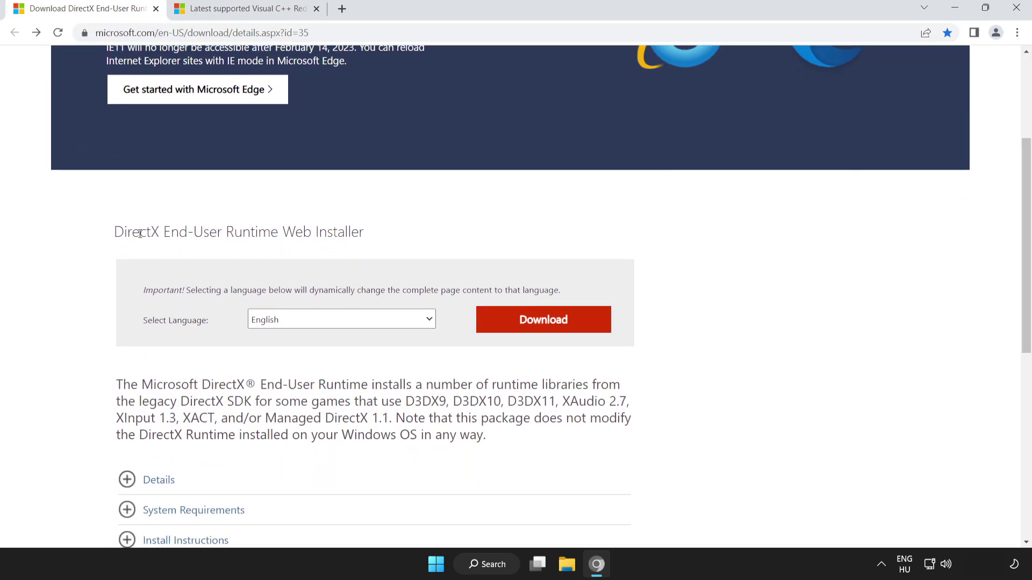
drag(129, 233, 460, 235)
click(460, 235)
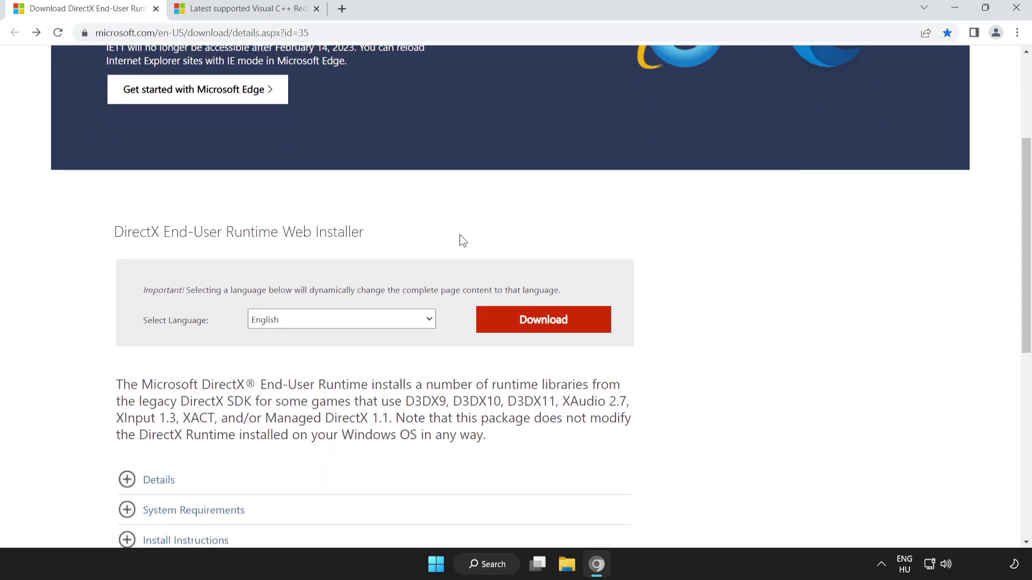
click(520, 329)
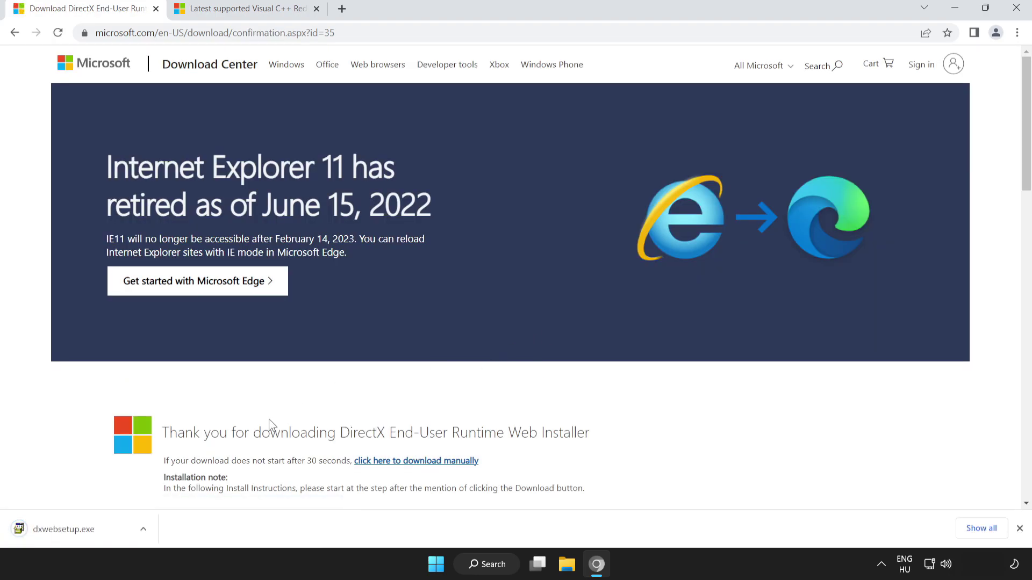
Step: Run dxwebsetup.exe, accept the license, decline the Bing Bar, and finish DirectX setup
click(90, 533)
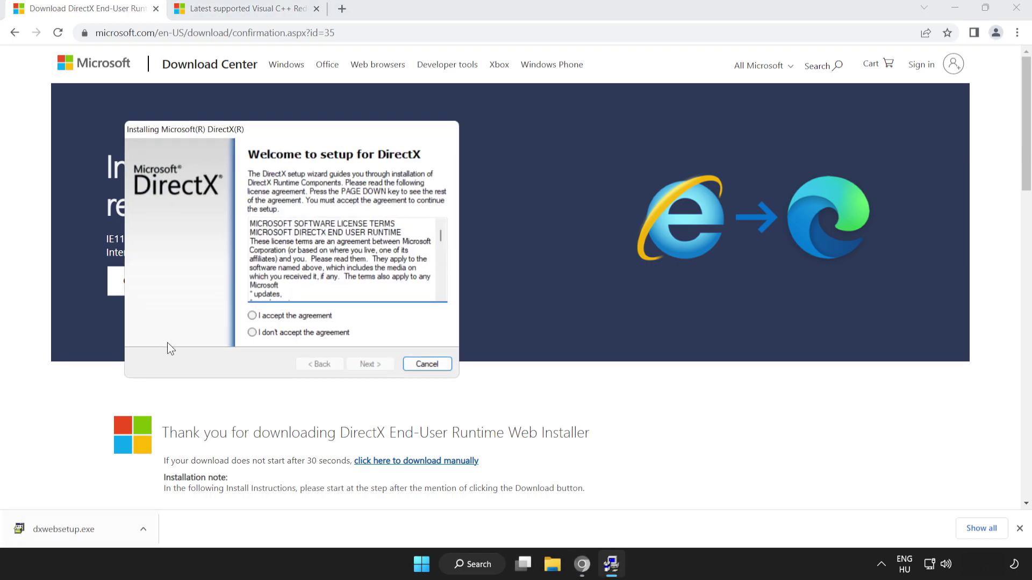
drag(260, 138, 470, 179)
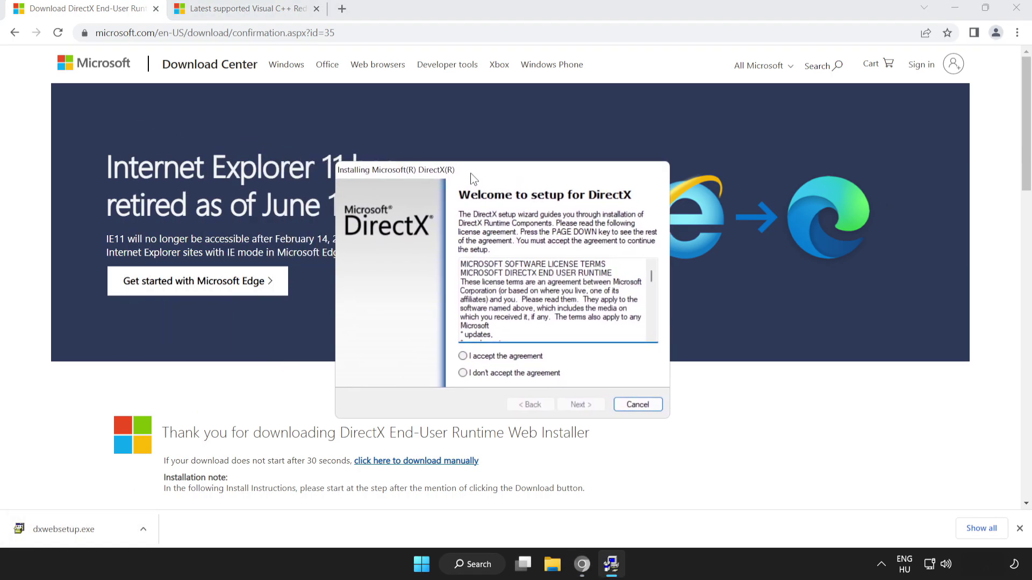
drag(652, 278, 651, 339)
click(463, 357)
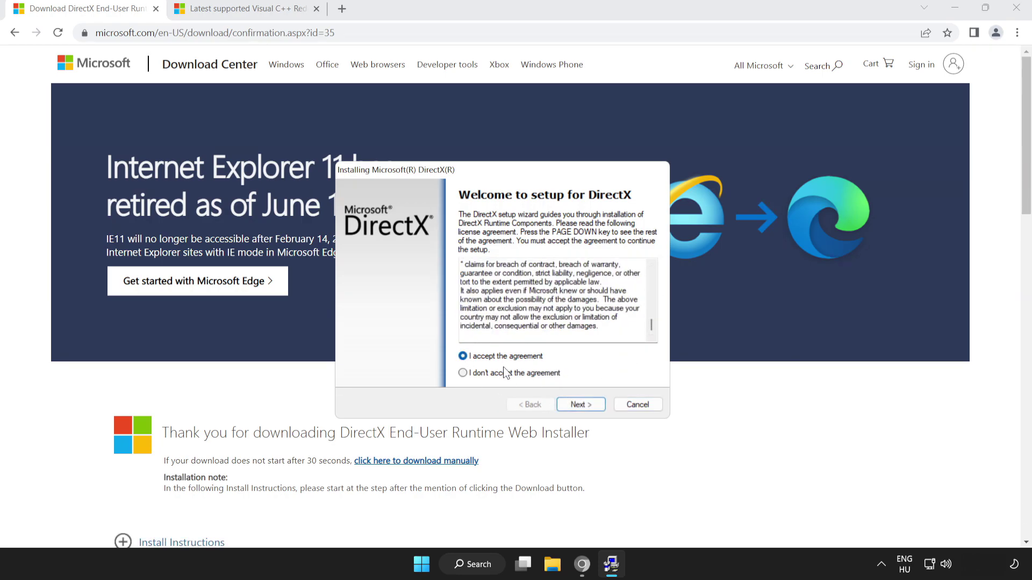
click(575, 405)
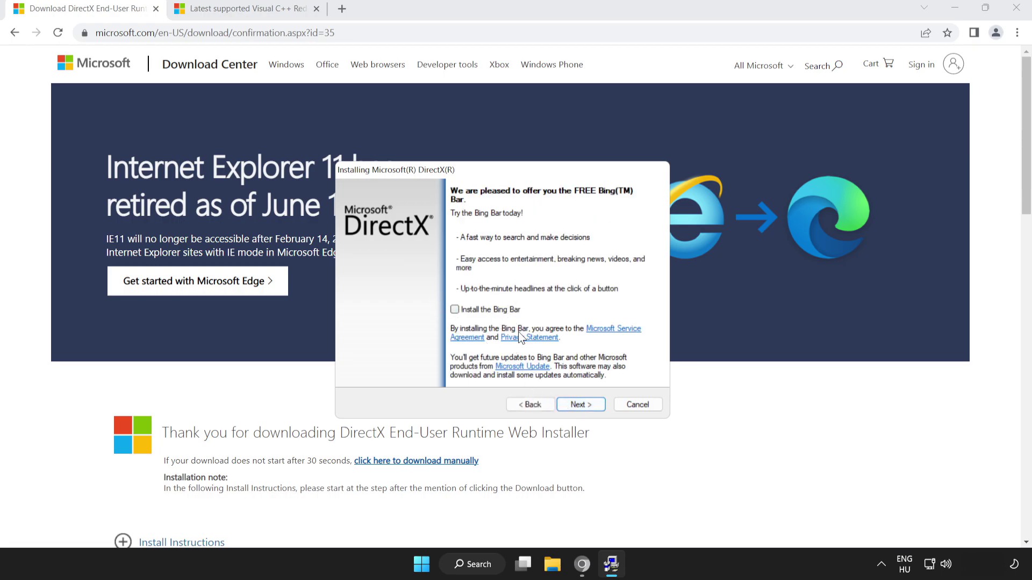
click(580, 405)
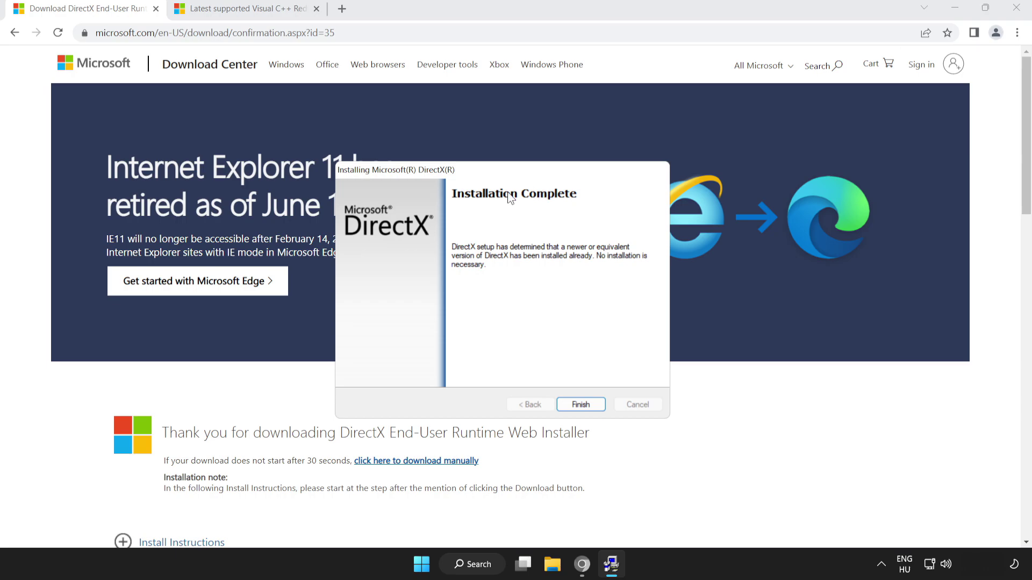
click(580, 404)
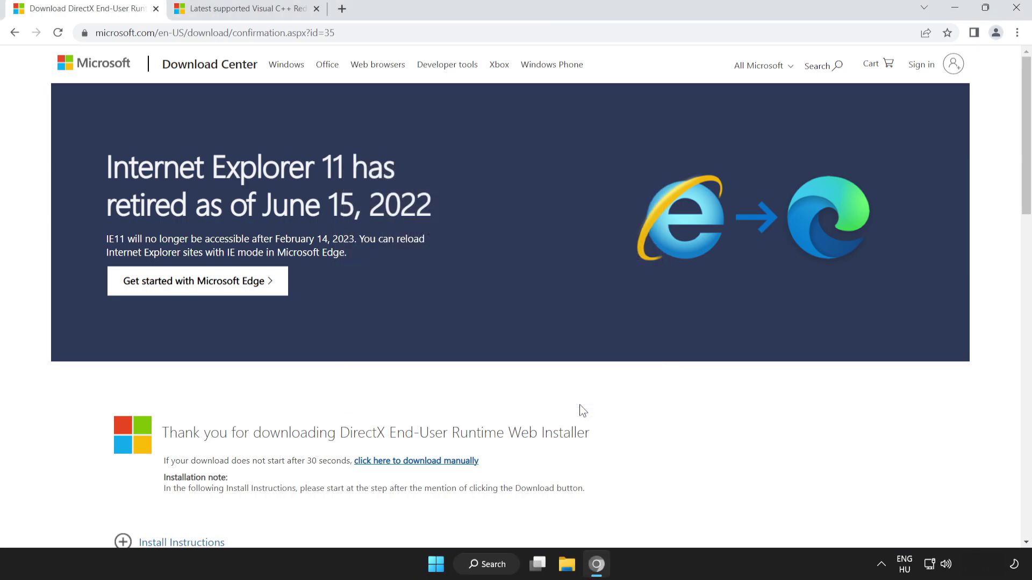
Step: Close the DirectX download tab and find the Visual C++ download table
click(156, 9)
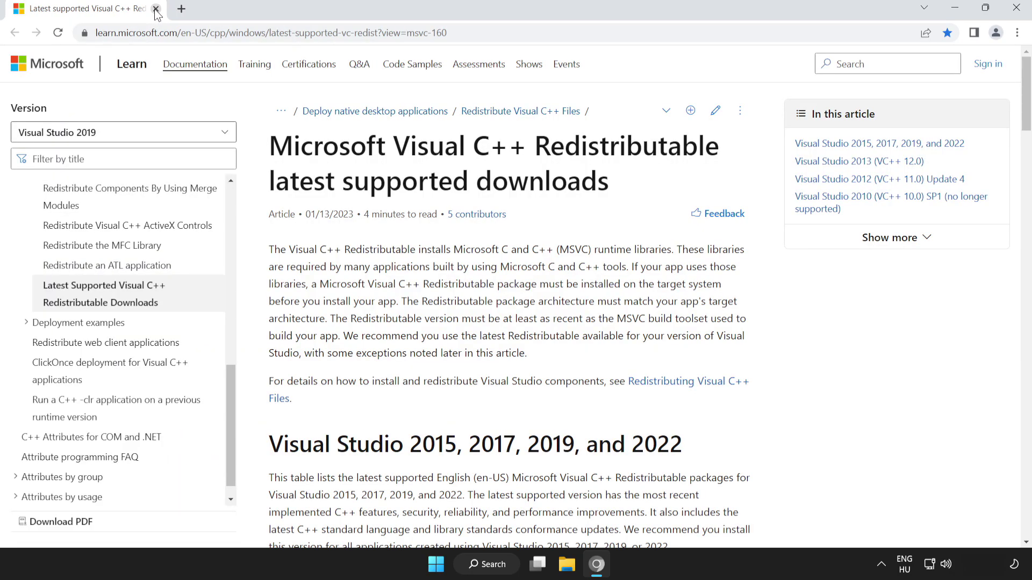
drag(481, 35, 83, 33)
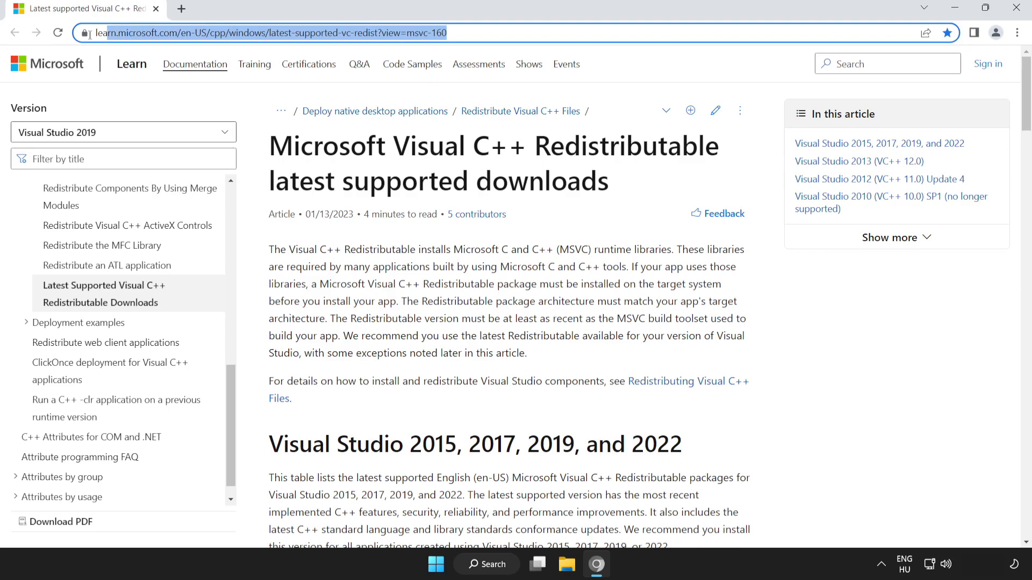
click(244, 145)
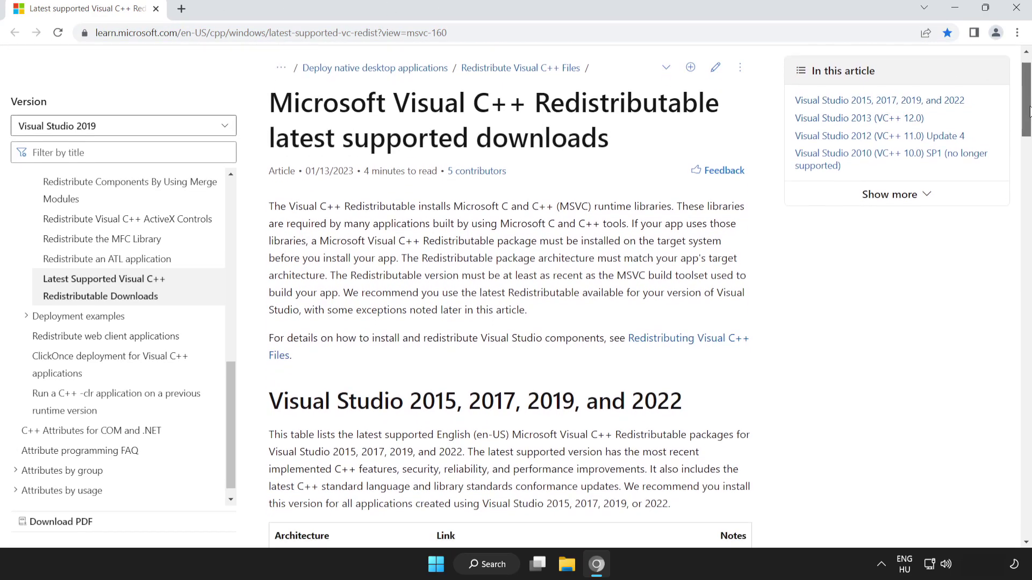
drag(1028, 103, 1028, 155)
drag(274, 246, 631, 326)
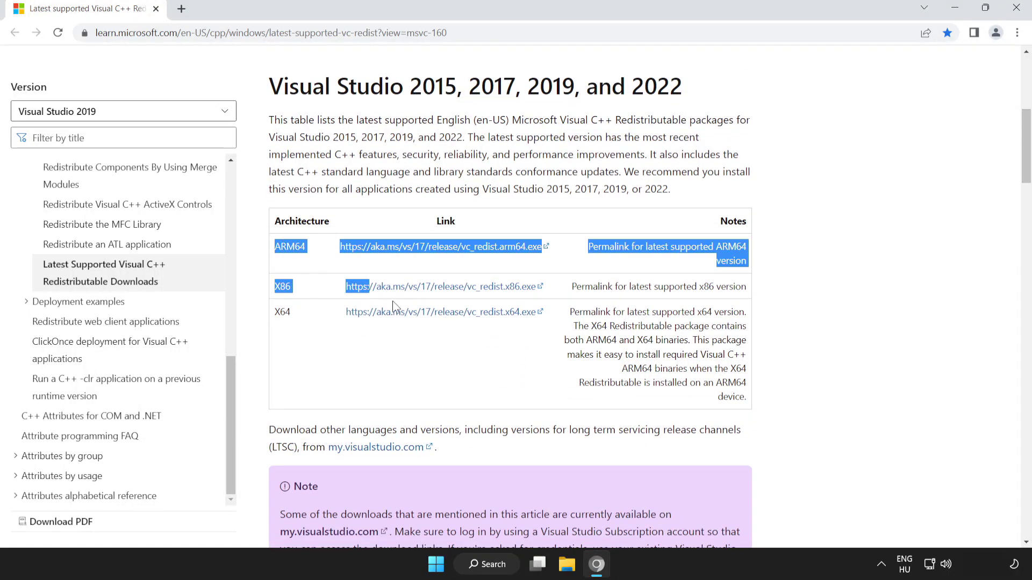
click(631, 327)
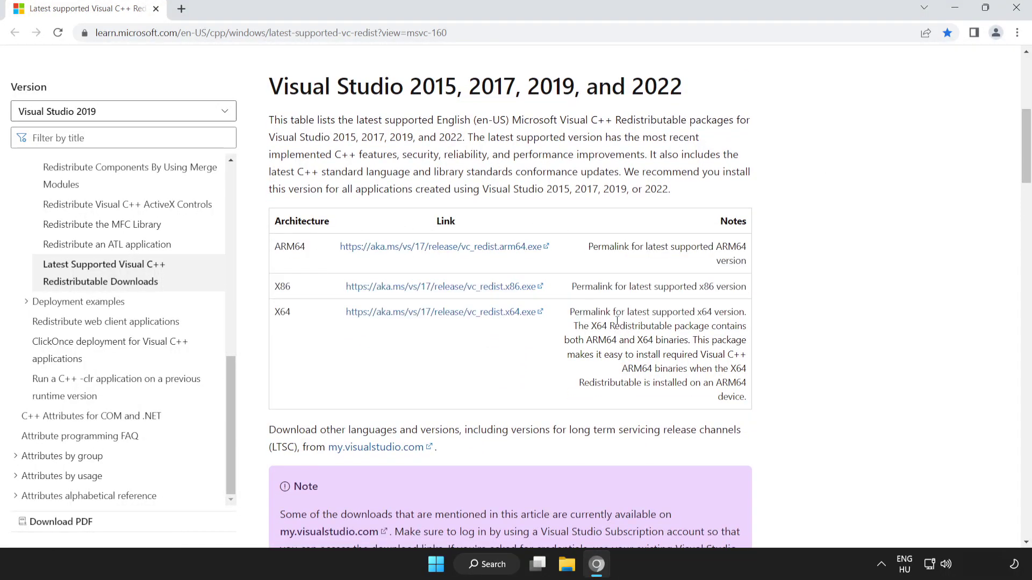
Step: Download the ARM64, x86 and x64 vc_redist installers
click(427, 253)
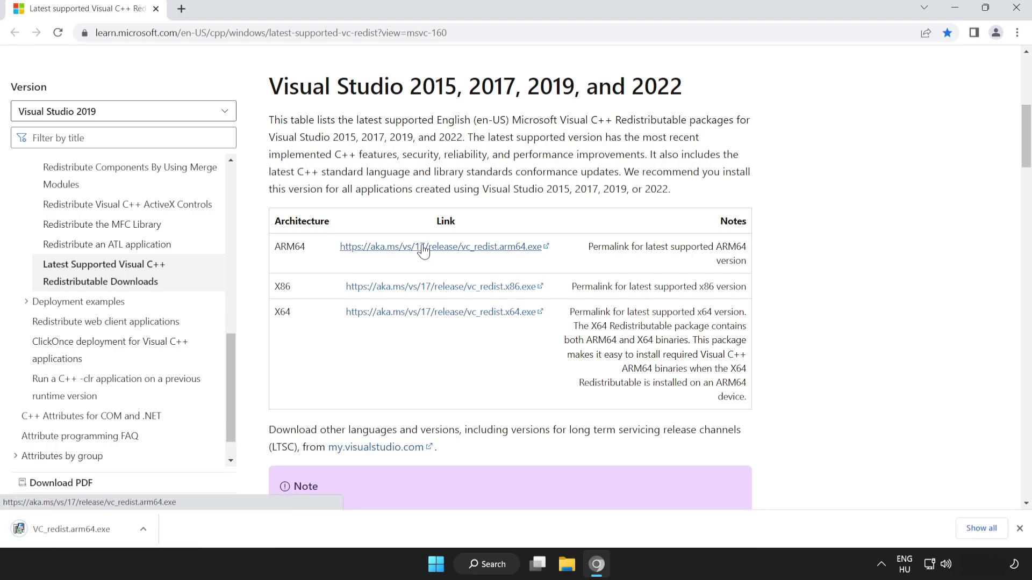
click(449, 294)
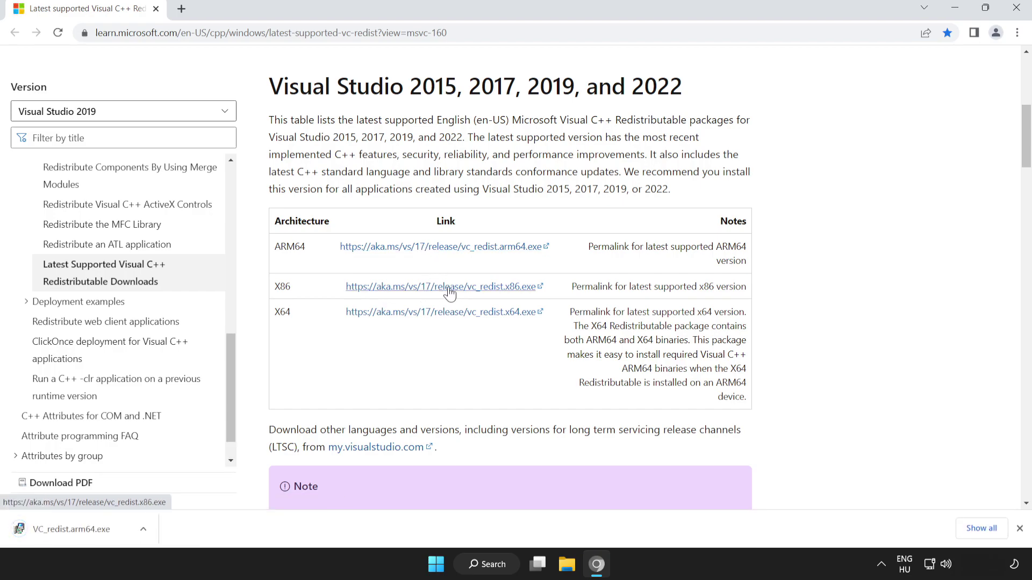
click(444, 317)
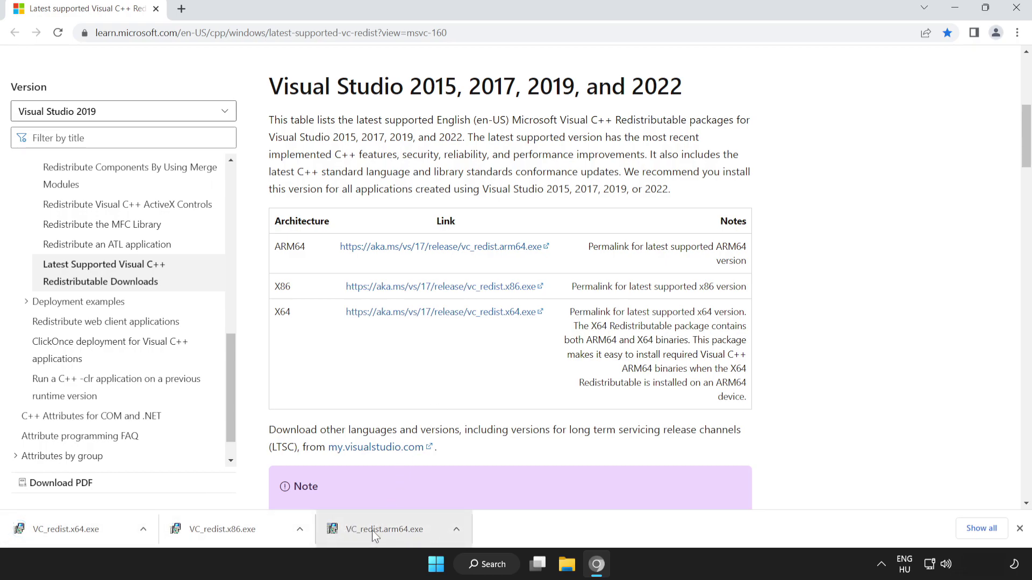
Step: Try installing VC_redist.arm64.exe with the license accepted, and close it after it fails
click(395, 531)
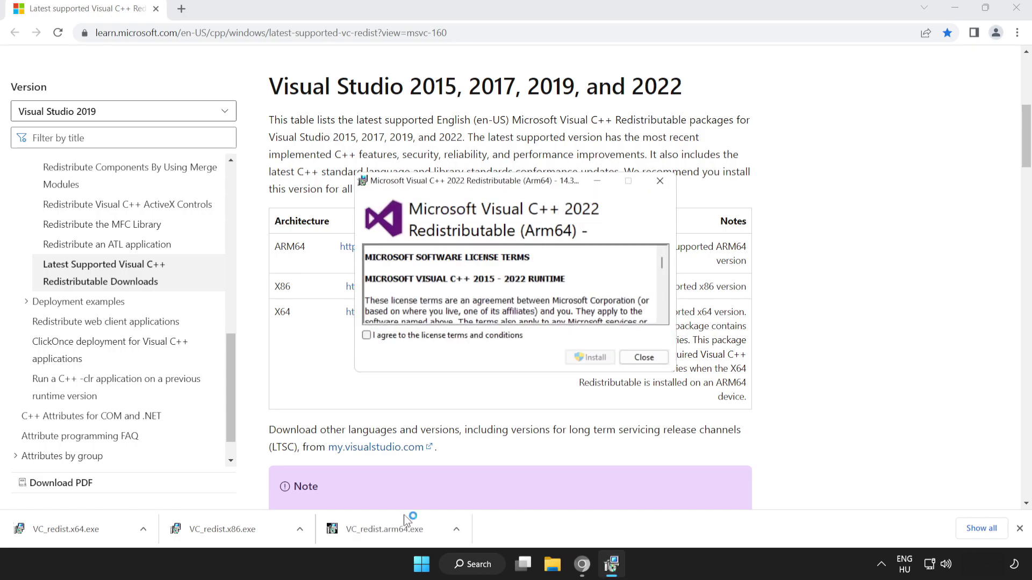
drag(662, 264, 662, 322)
click(367, 336)
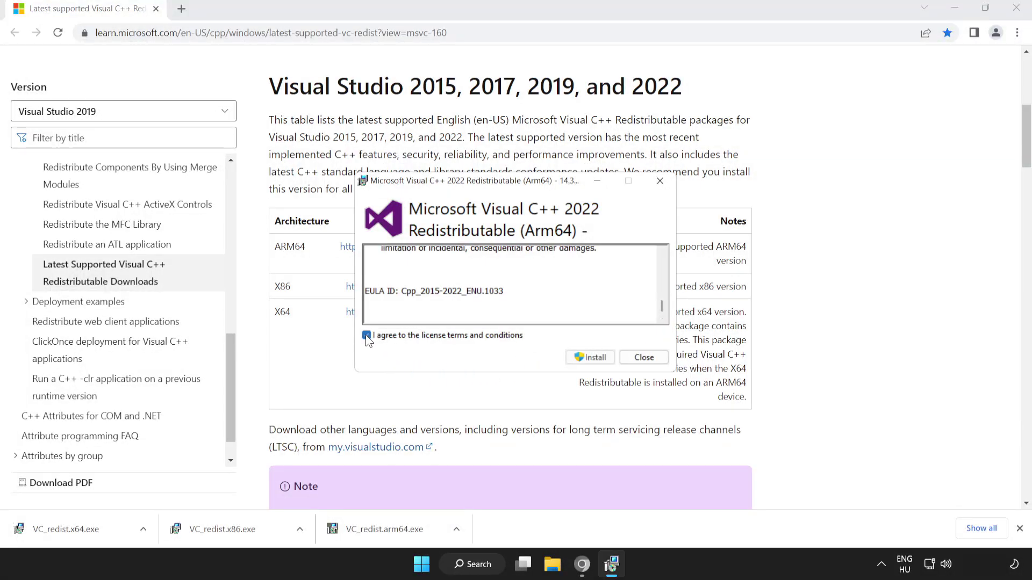
click(588, 358)
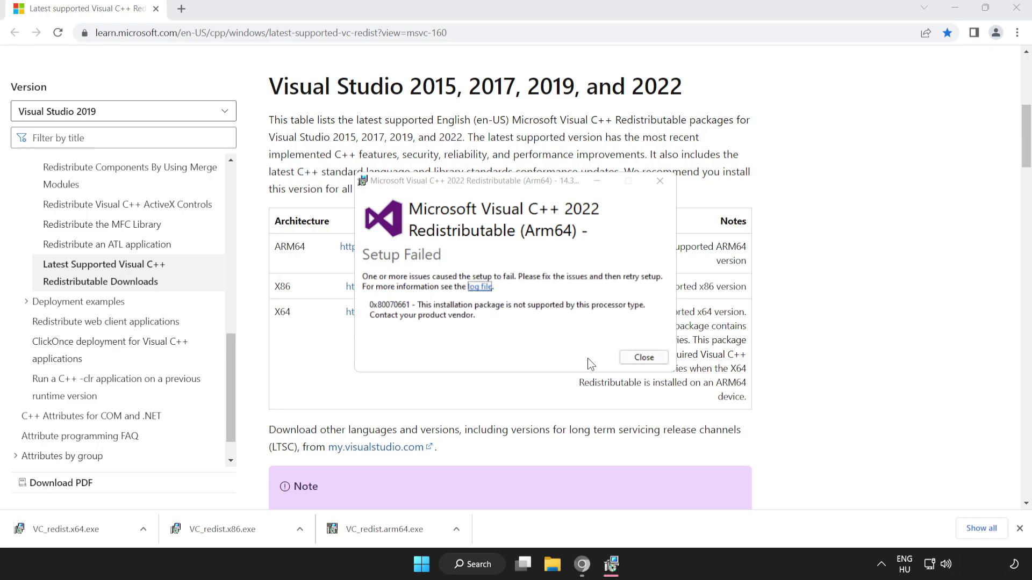
click(642, 358)
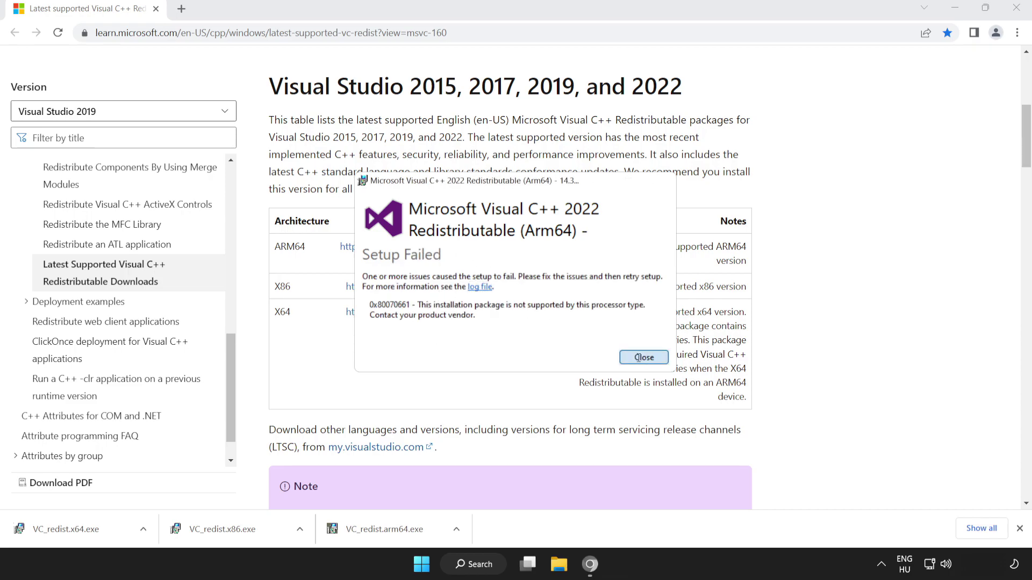
Step: Run the x86 and x64 redistributable installers, closing each without restarting
click(242, 531)
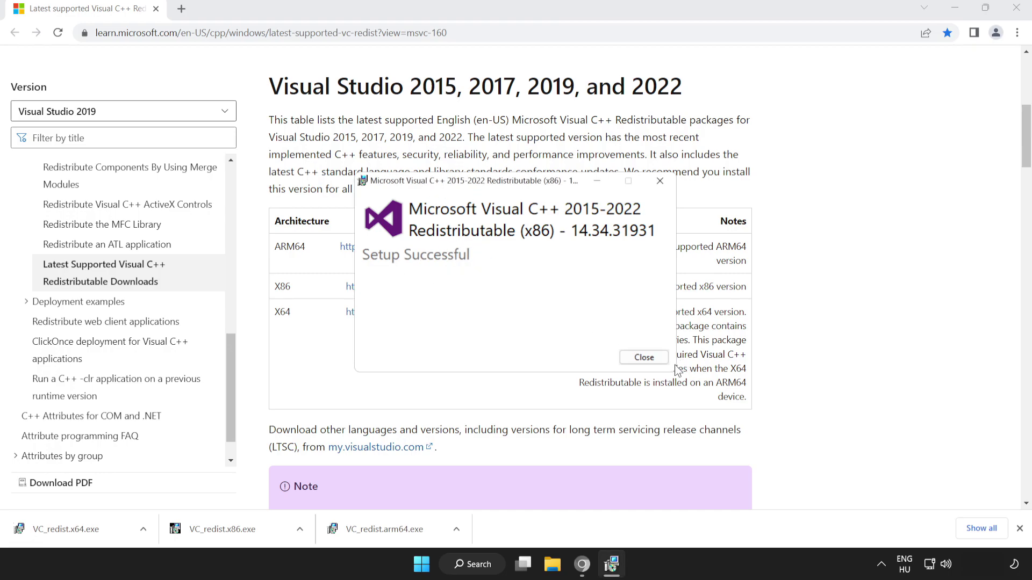
click(644, 358)
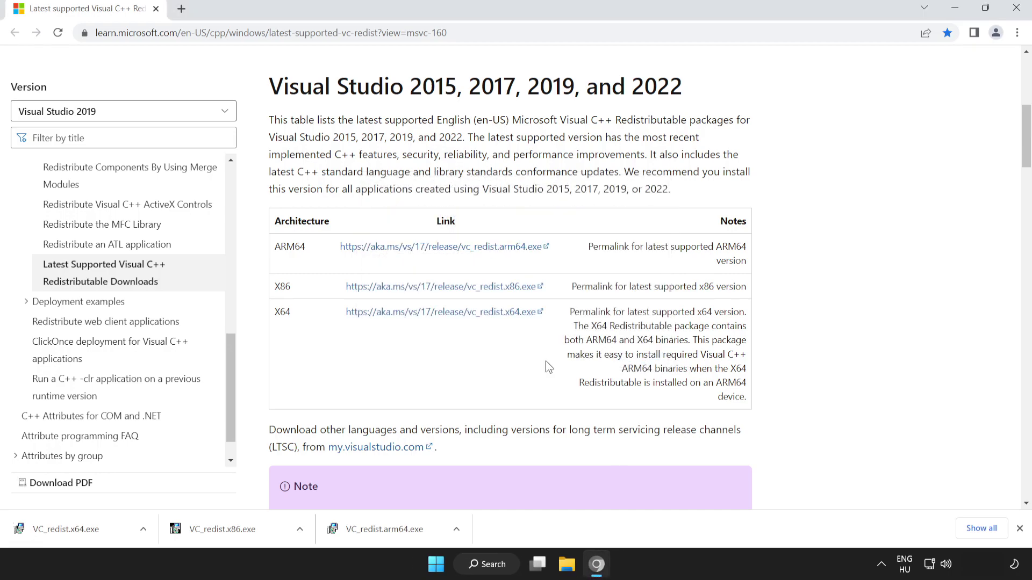
click(89, 530)
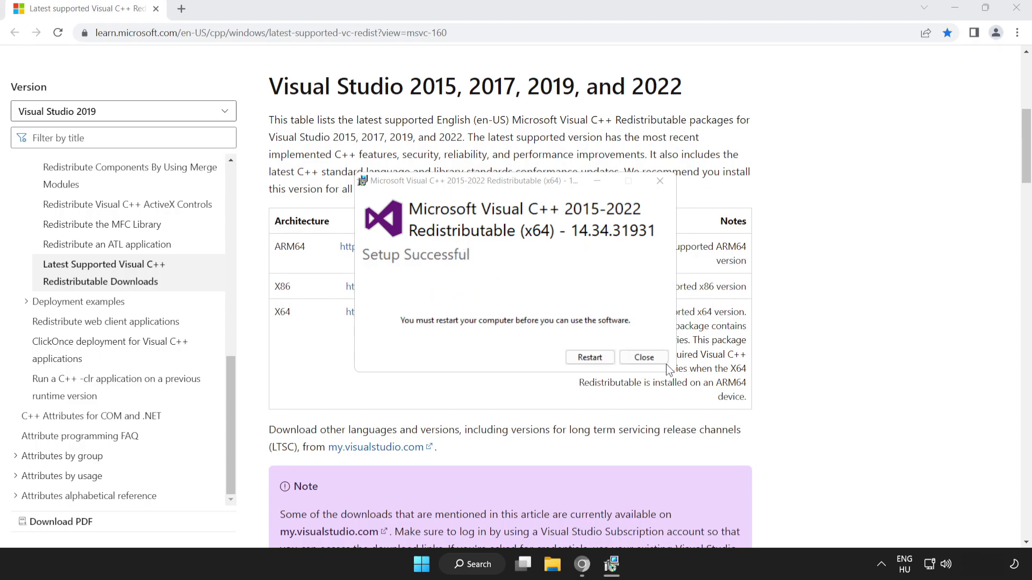
click(650, 365)
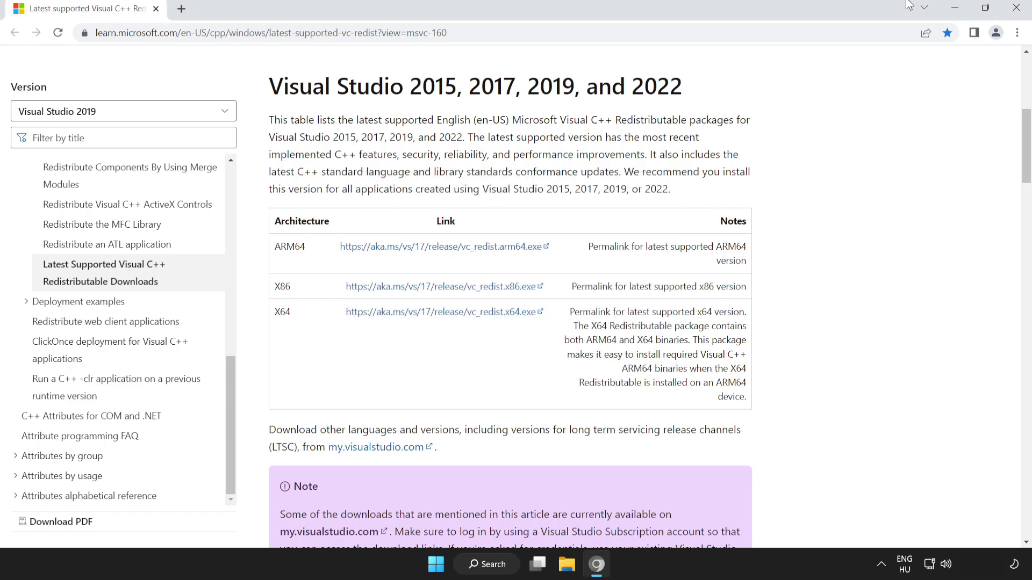
Step: Close Chrome and bring up the Start menu's power options
click(1016, 10)
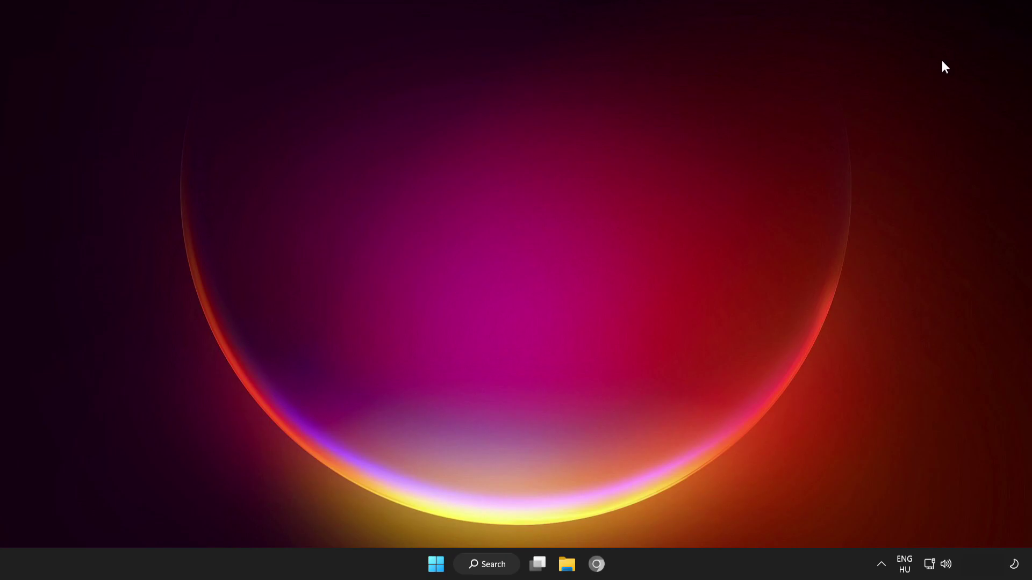
click(429, 553)
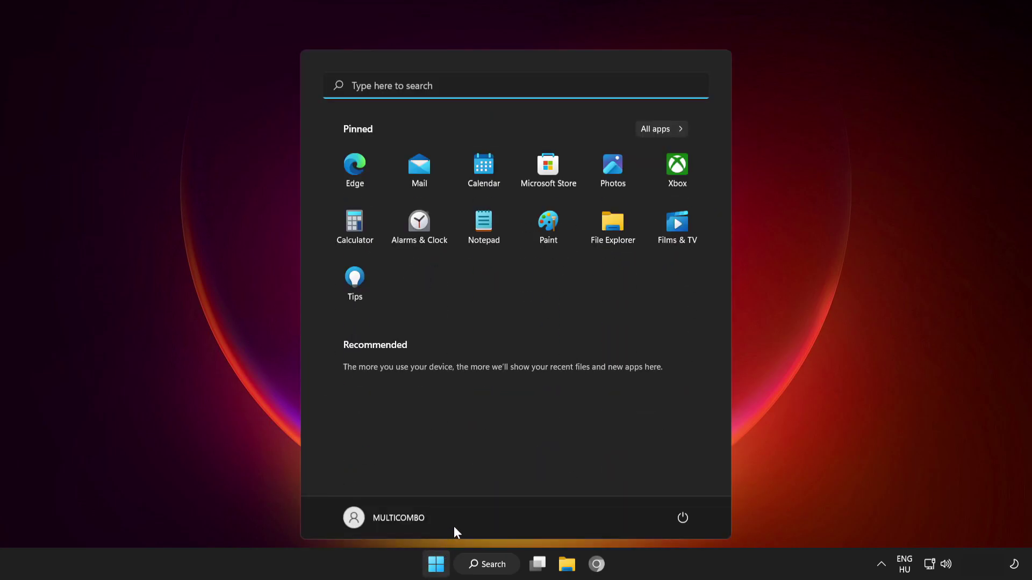
click(681, 521)
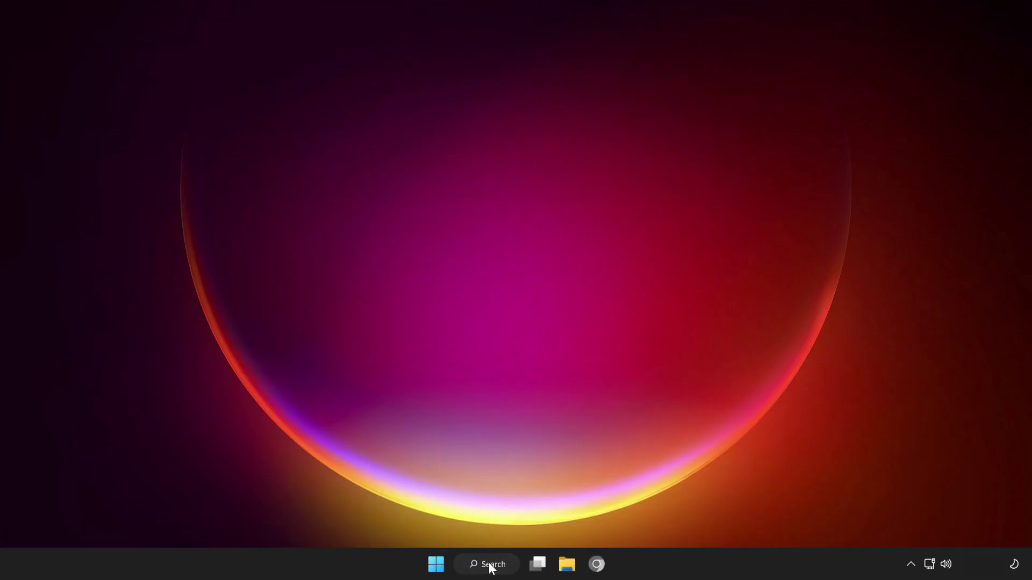
Step: Search for cmd and run Command Prompt as administrator
click(485, 565)
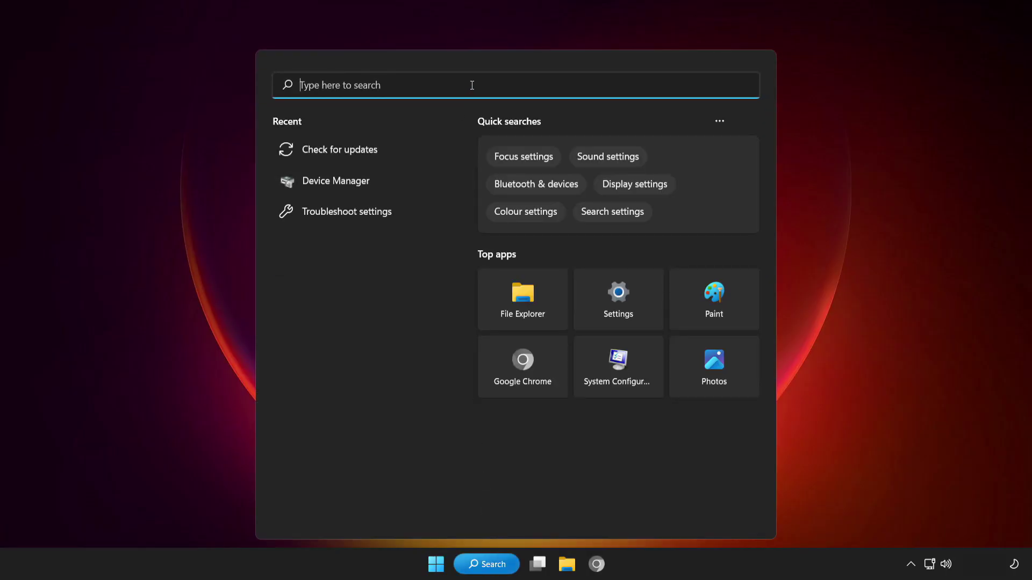
text(cmd)
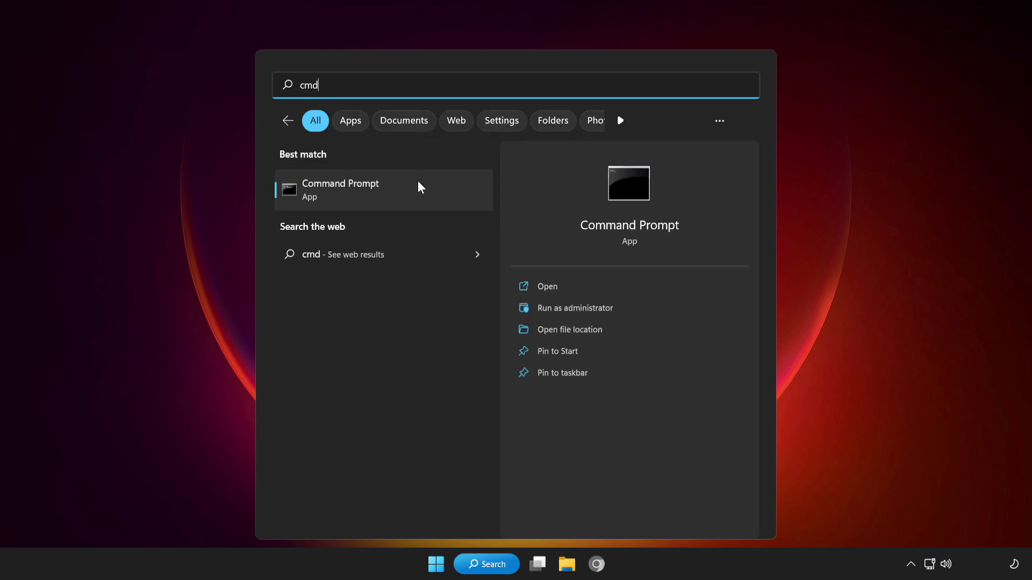
right_click(408, 198)
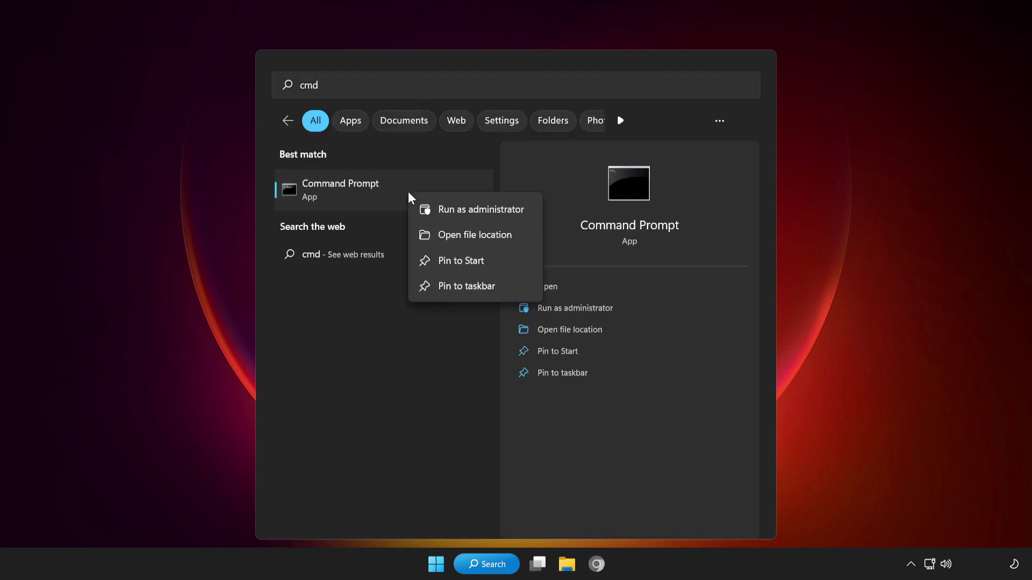
click(463, 209)
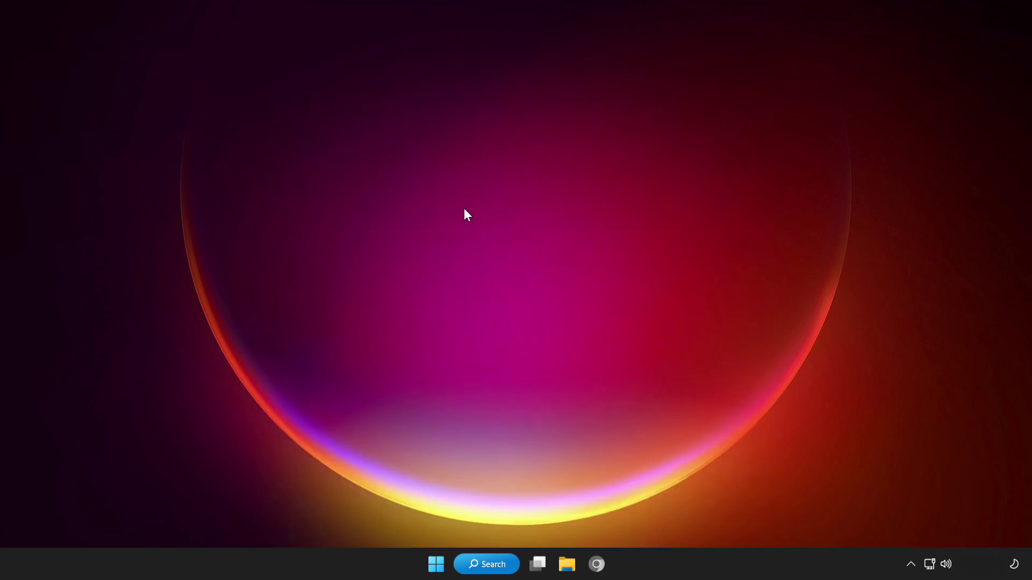
Step: Run sfc /scannow to repair corrupt system files, then close Command Prompt
drag(377, 46, 563, 105)
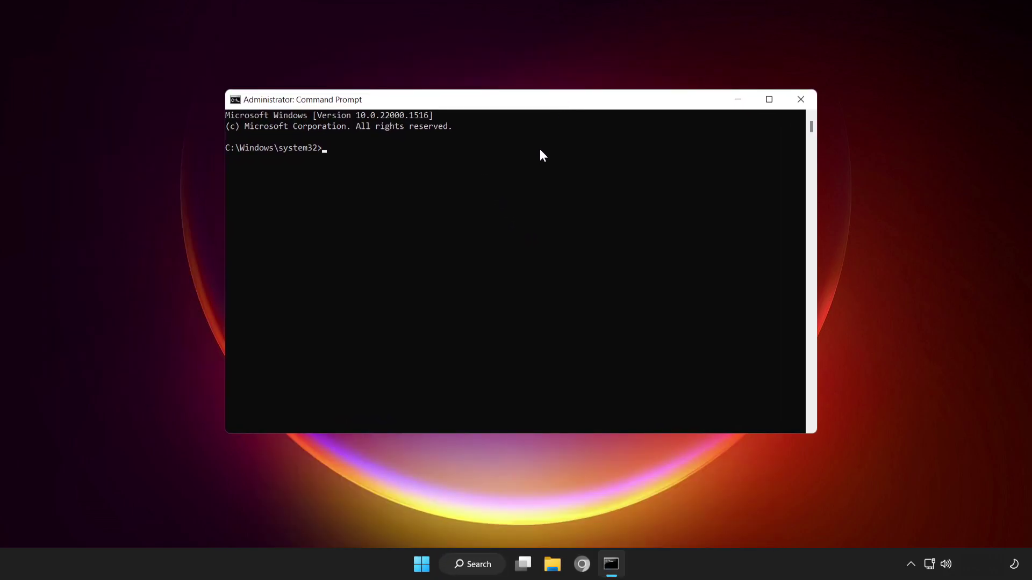
text(sfc /sc)
text(annow)
key(Return)
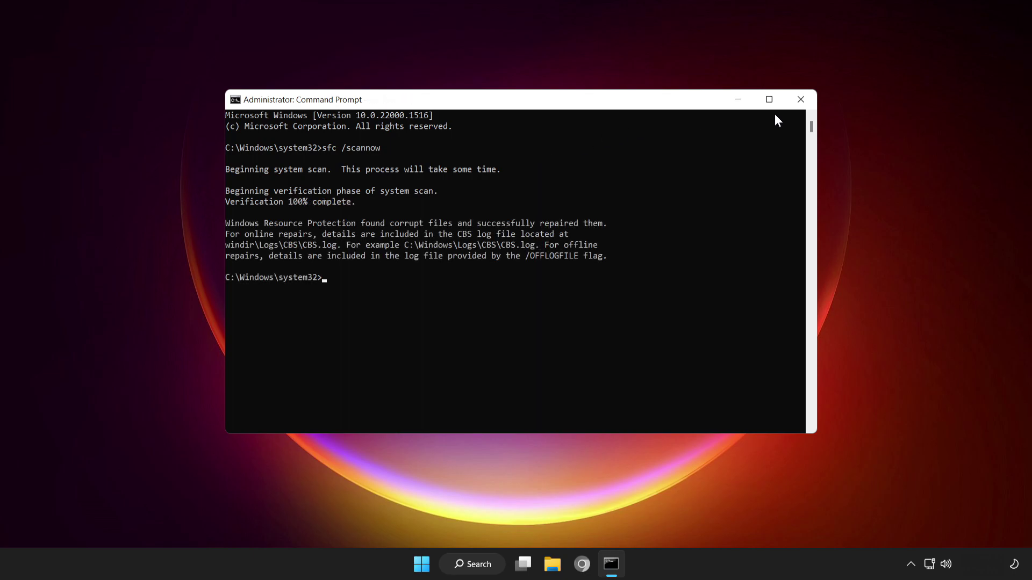
click(801, 97)
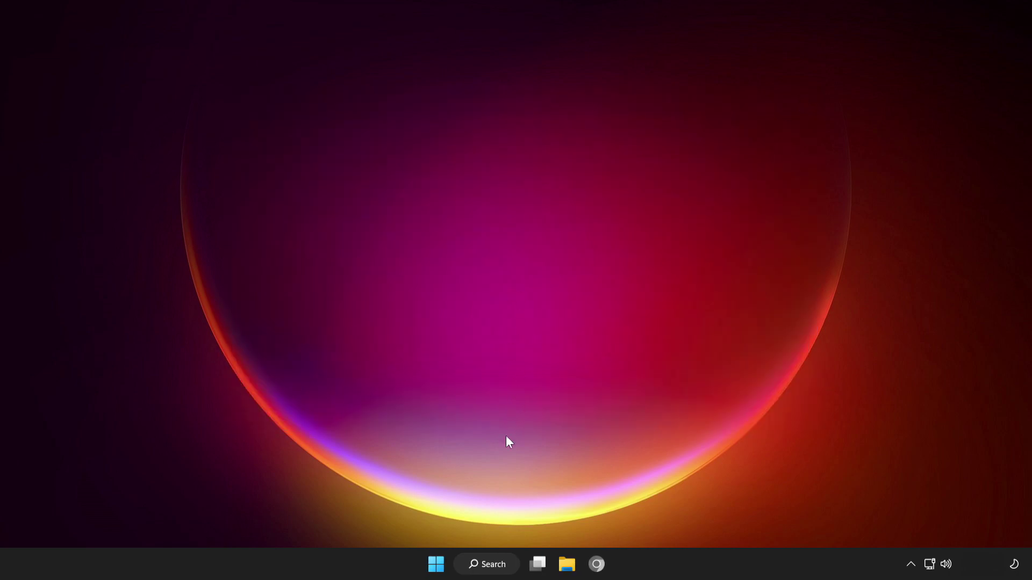
Step: Search for 'windows security' and launch the Windows Security app
click(492, 564)
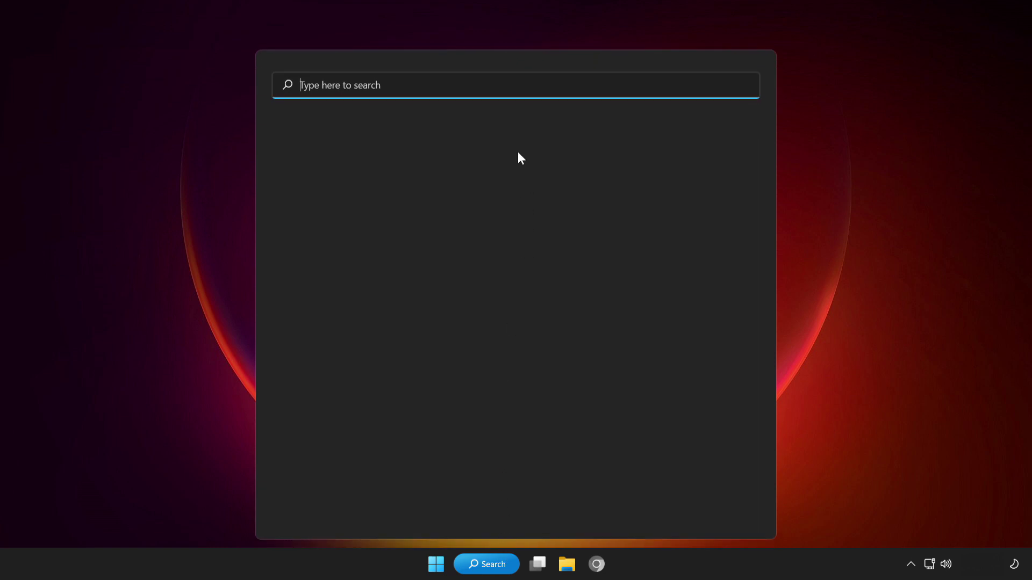
text(win)
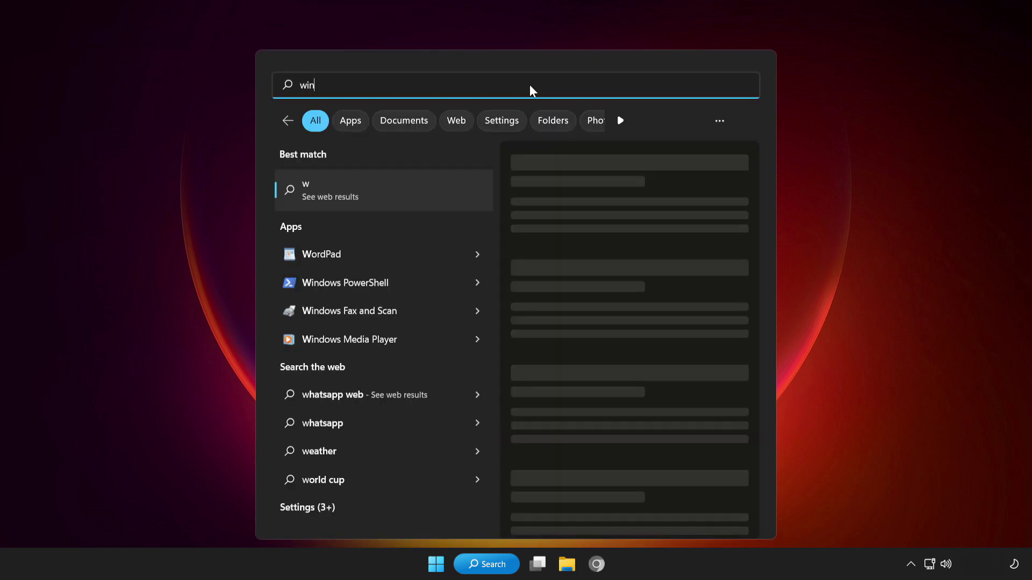
text(dows secu)
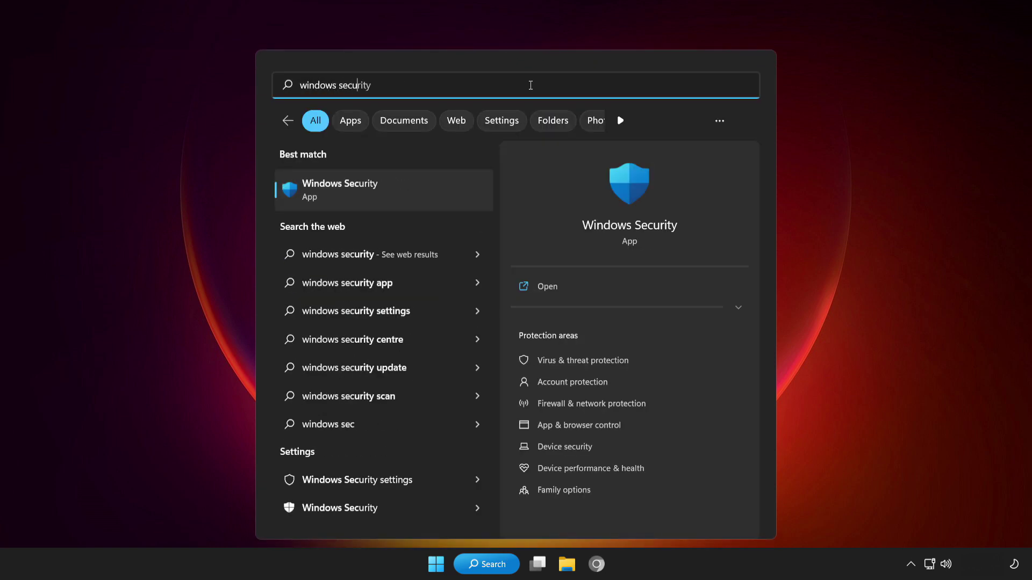
text(rity)
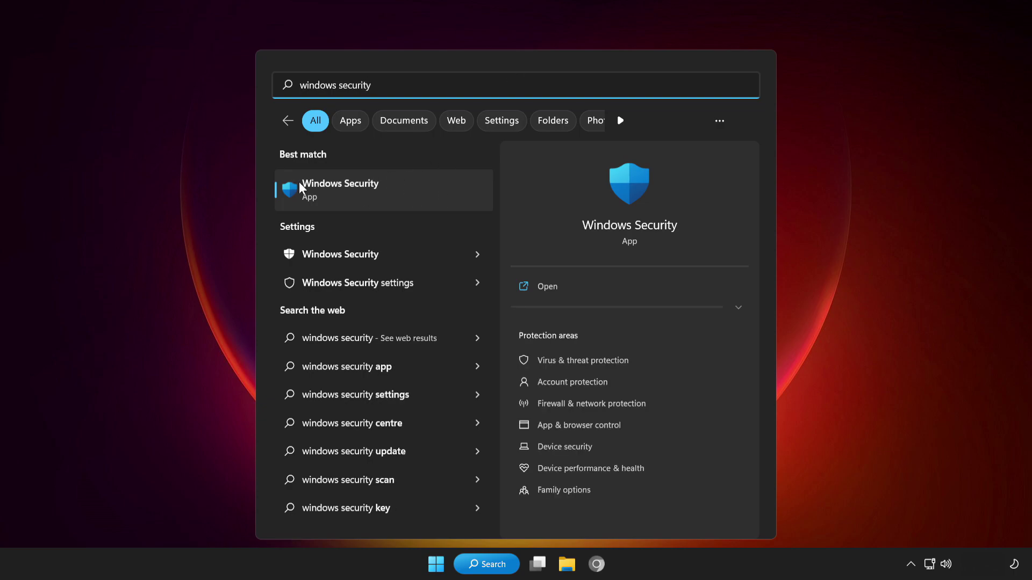
click(414, 187)
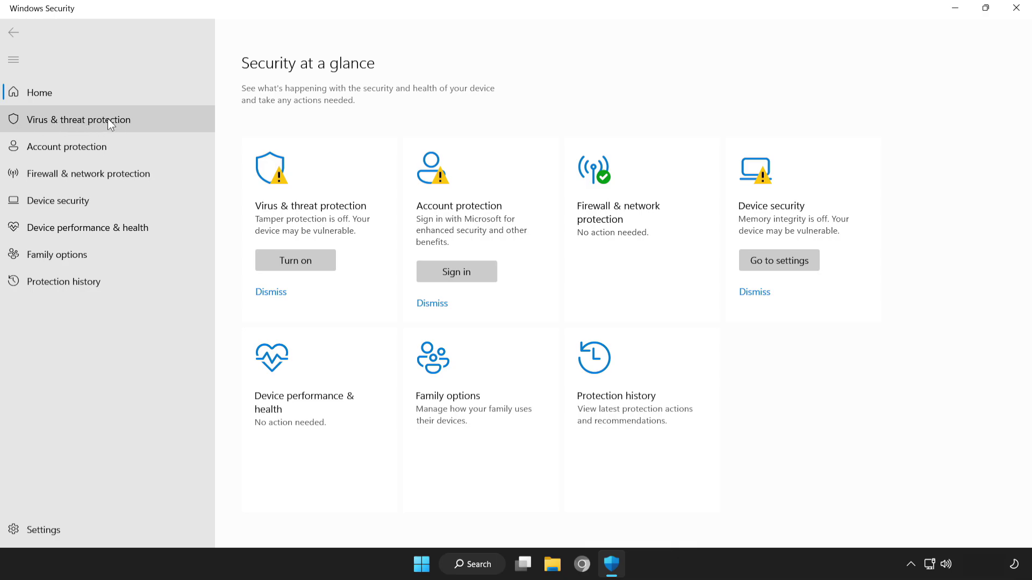
Step: Go to Virus & threat protection, Manage settings, then Add or remove exclusions
click(143, 117)
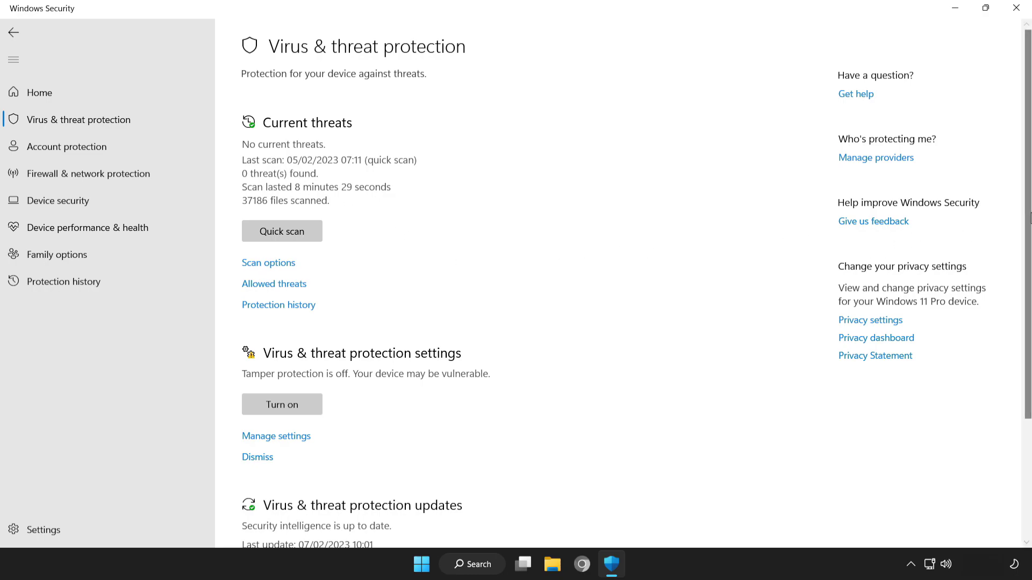
drag(1029, 223, 1030, 282)
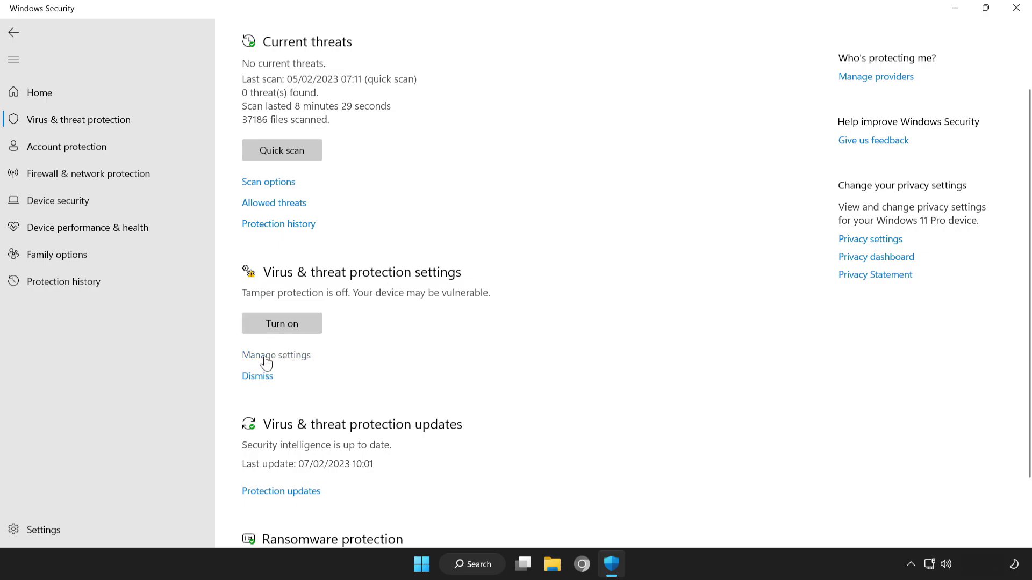
click(286, 360)
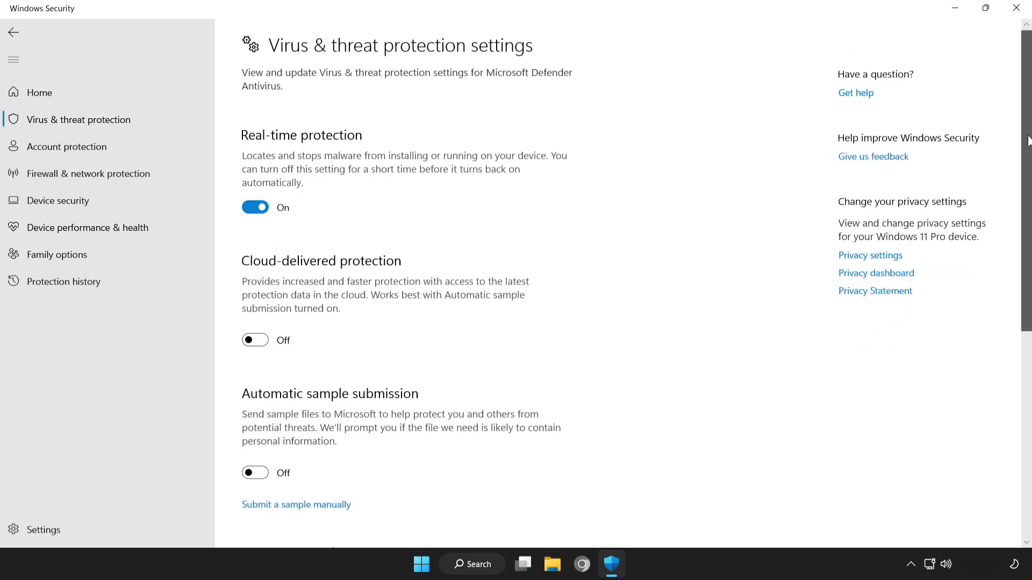
drag(1029, 142, 1027, 363)
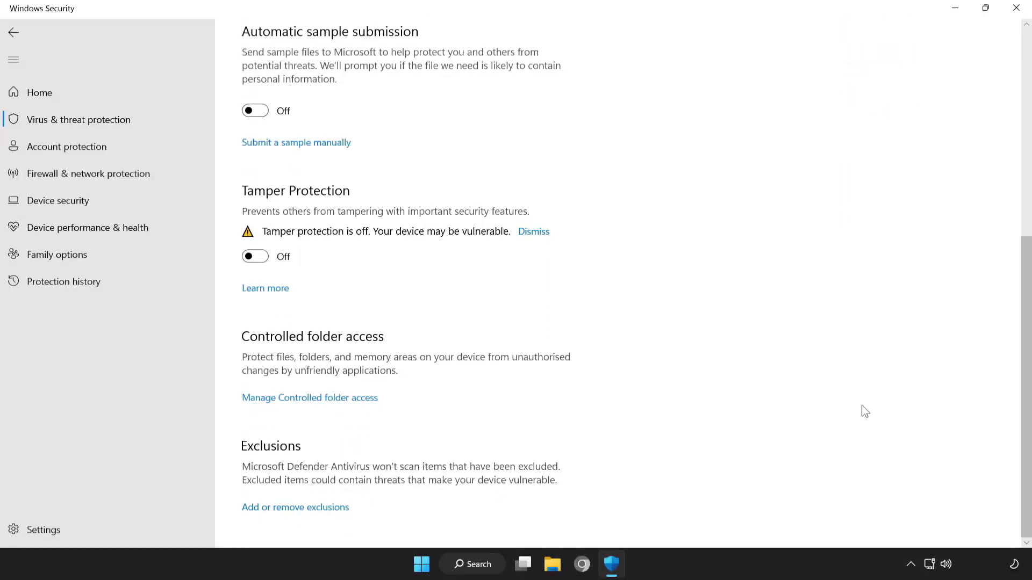
click(309, 510)
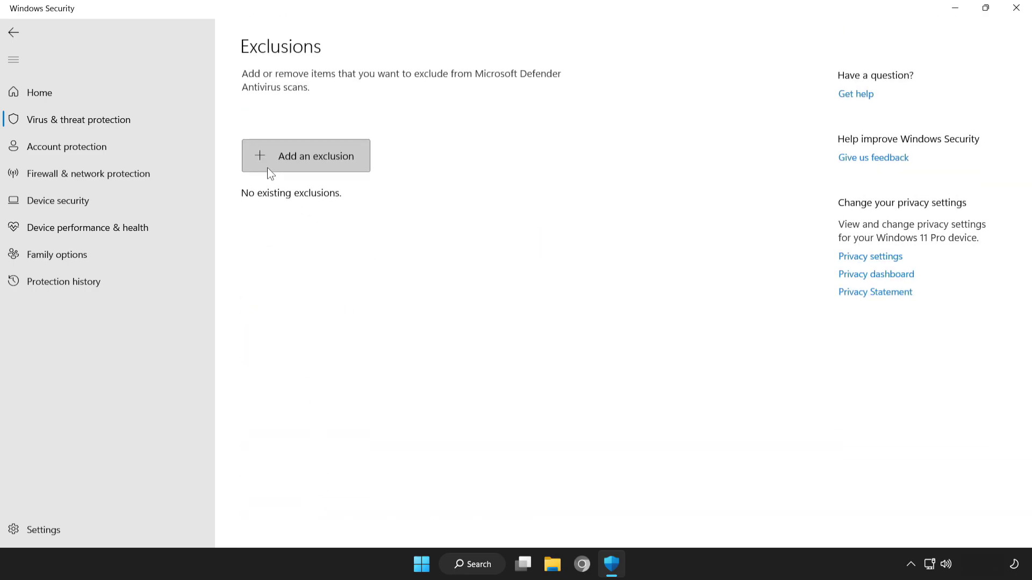
Step: Add a file exclusion for the NOT WORKING APP shortcut, then close Windows Security
click(297, 157)
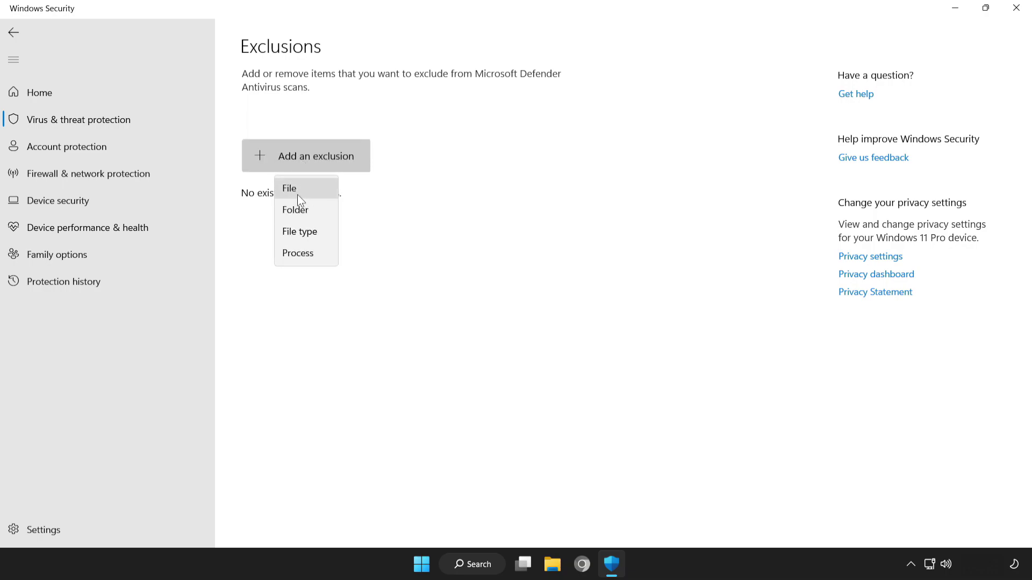
click(316, 194)
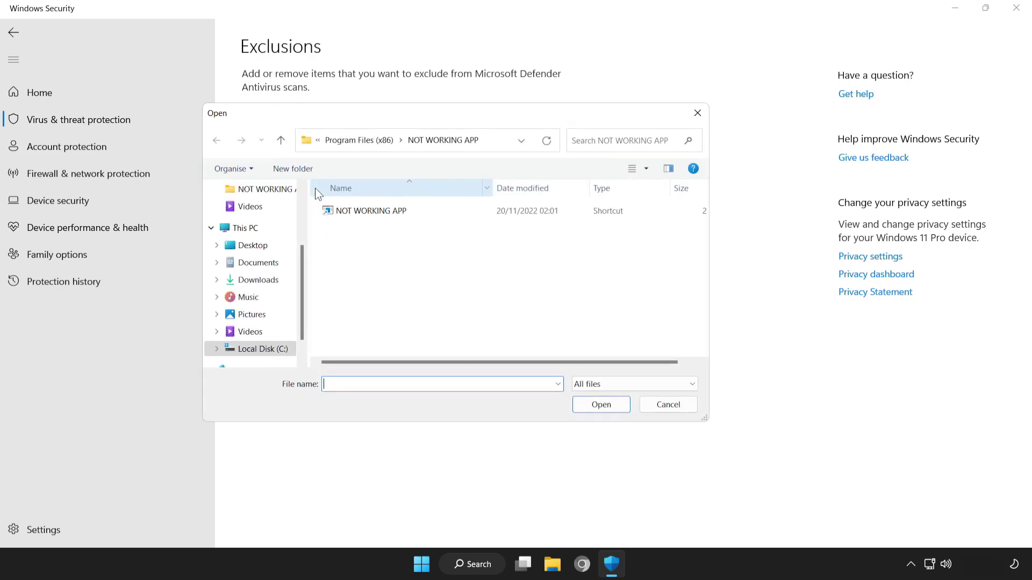
click(329, 210)
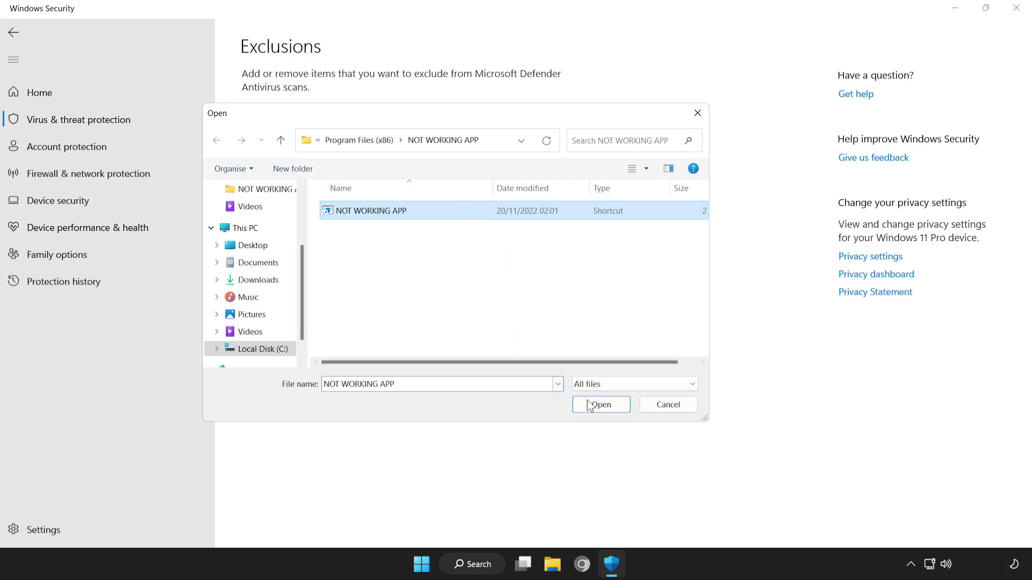
click(605, 408)
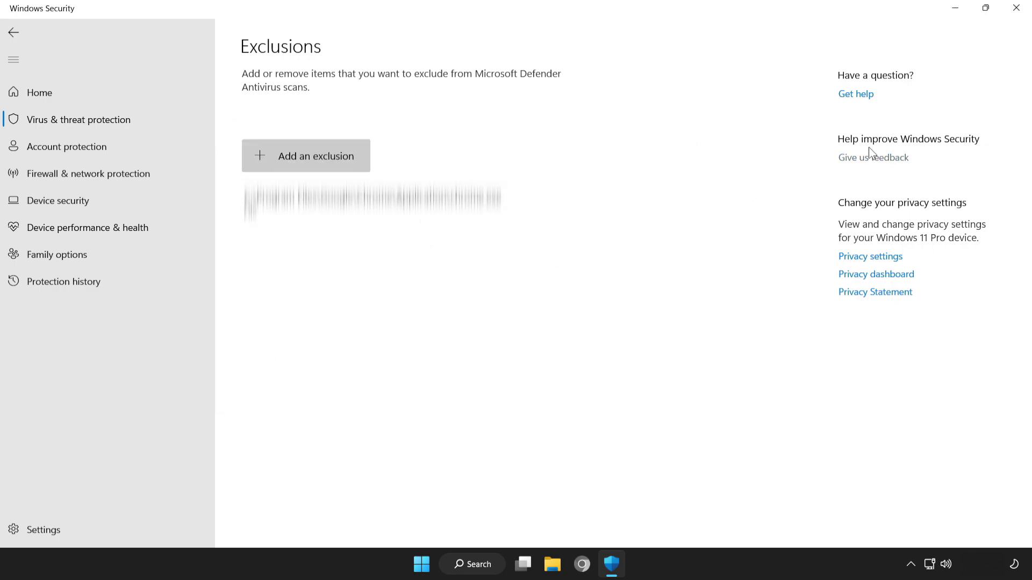
click(1016, 8)
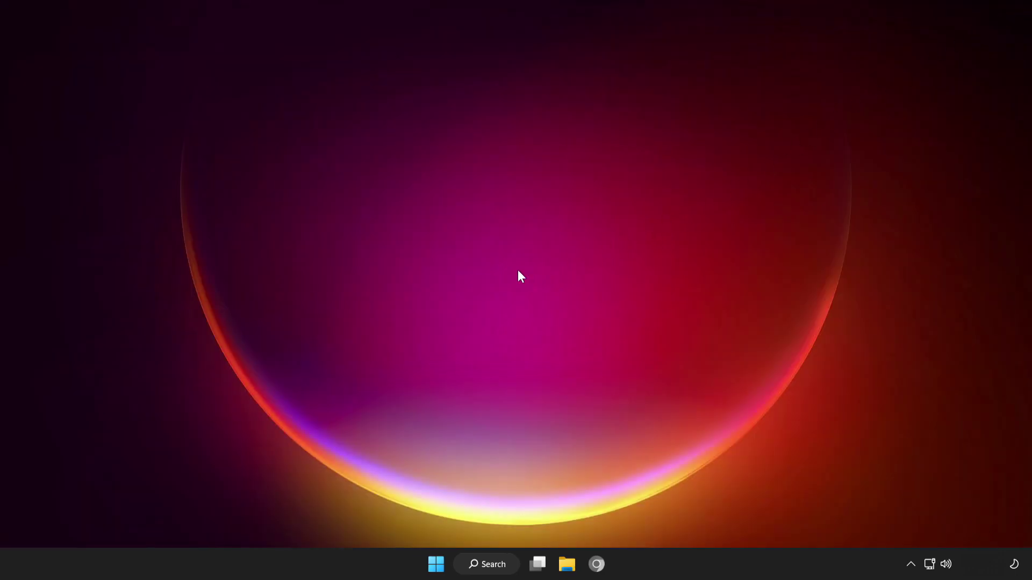
Step: Show the Start menu power options with Restart available
click(436, 564)
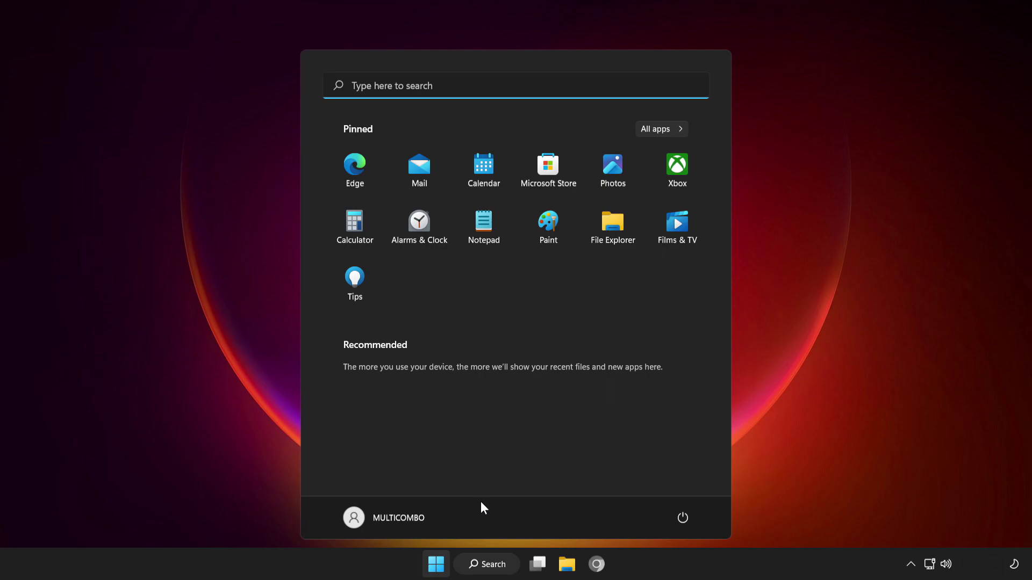
click(684, 517)
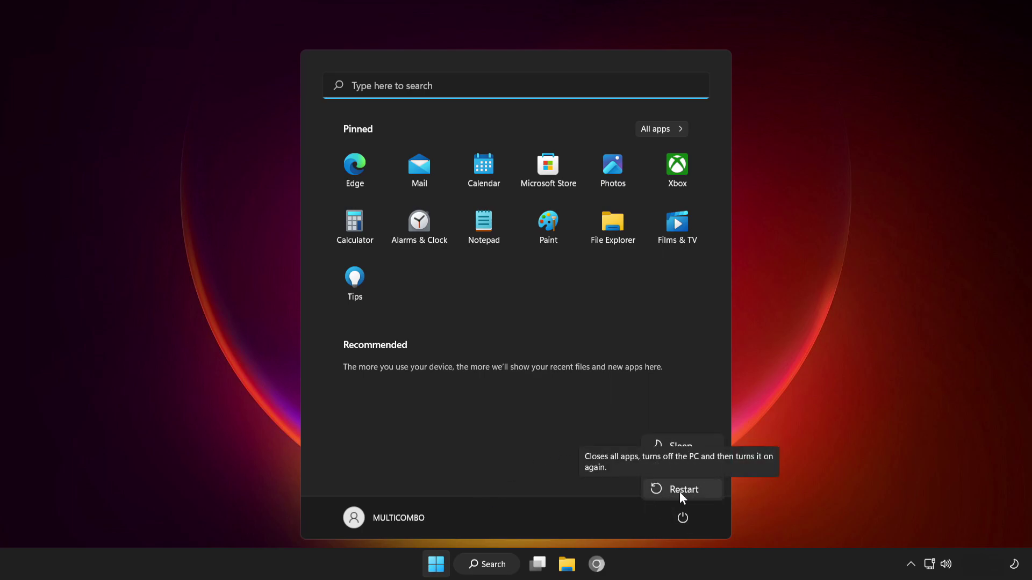